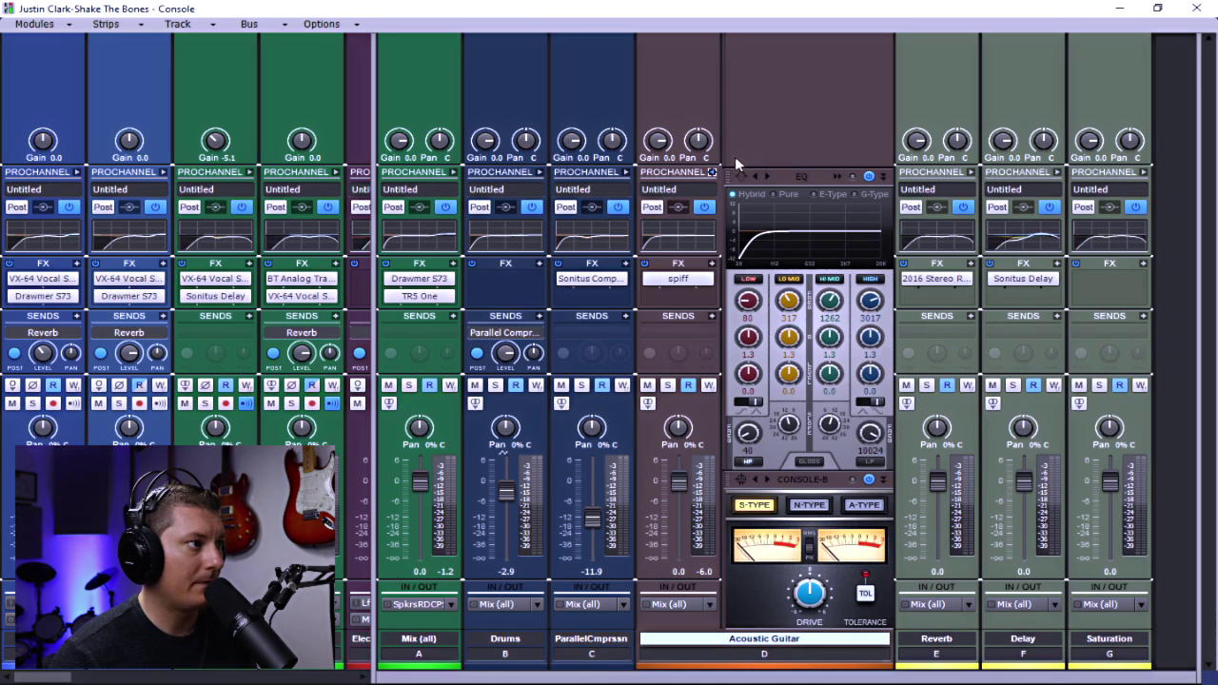
# Bypass spiff on the Acoustic Guitar bus, then solo the bus and play it to hear the unprocessed sound
pyautogui.click(651, 279)
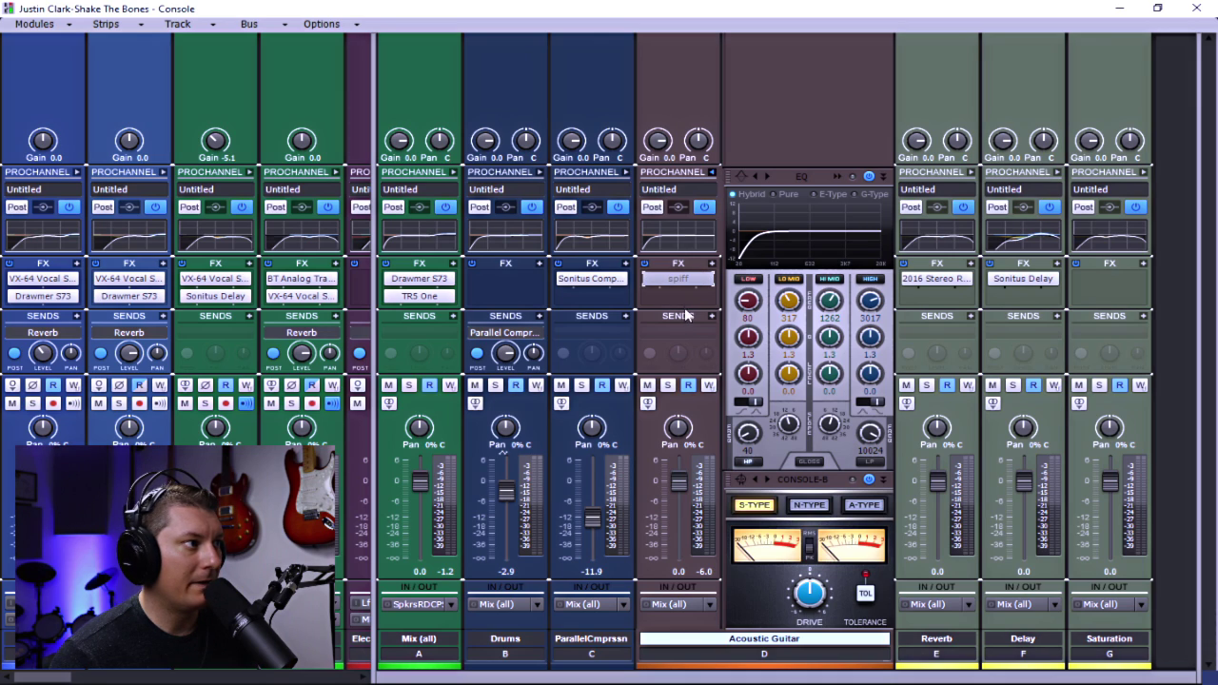
pyautogui.click(668, 387)
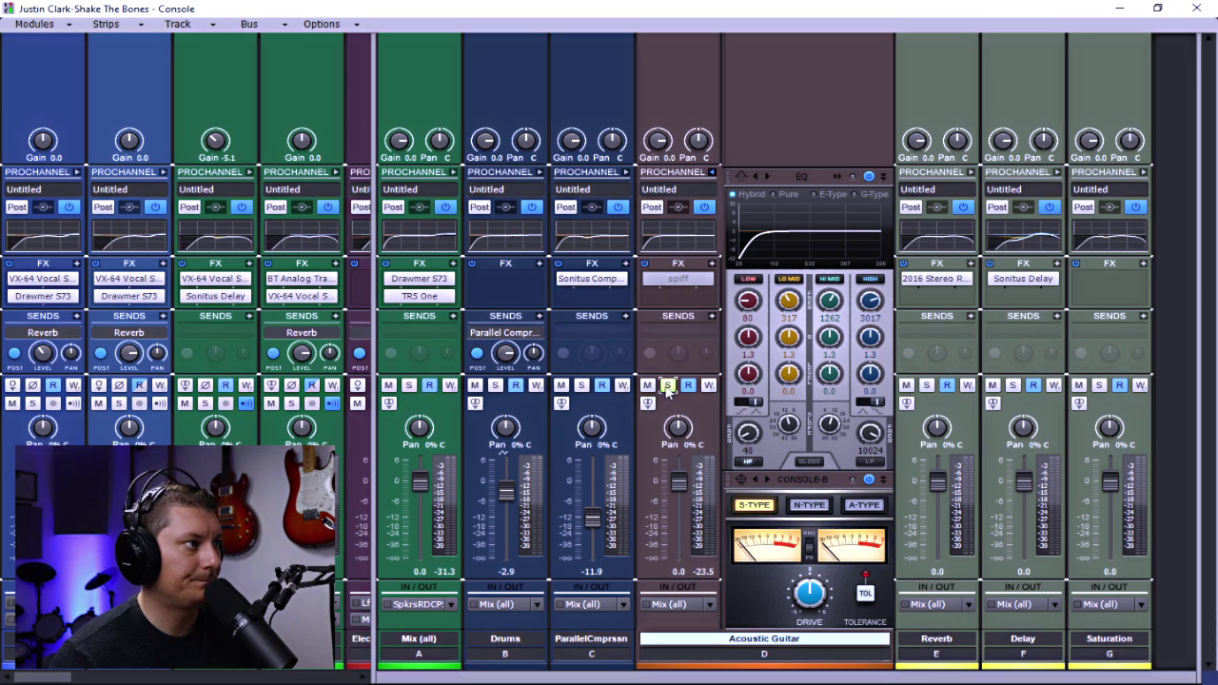
pyautogui.press('space')
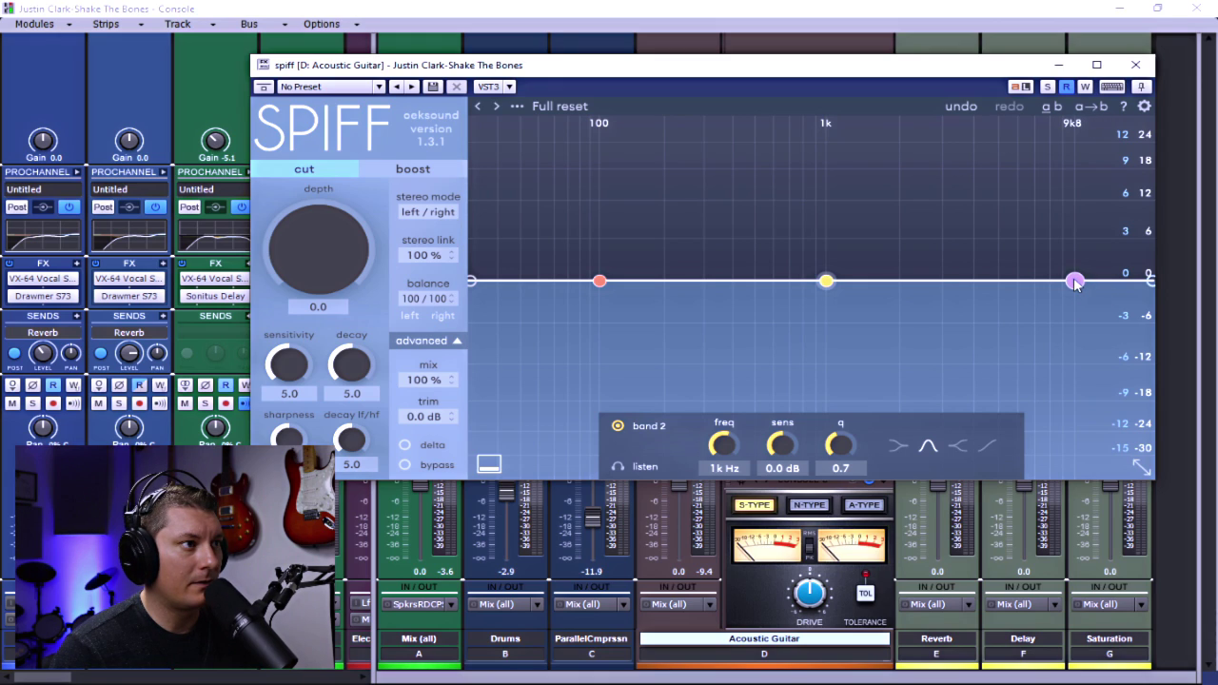
# Audition spiff's band 3, raise it to about 9 kHz and 7.8 dB sensitivity, and set the cut depth to 3.5
pyautogui.click(1076, 282)
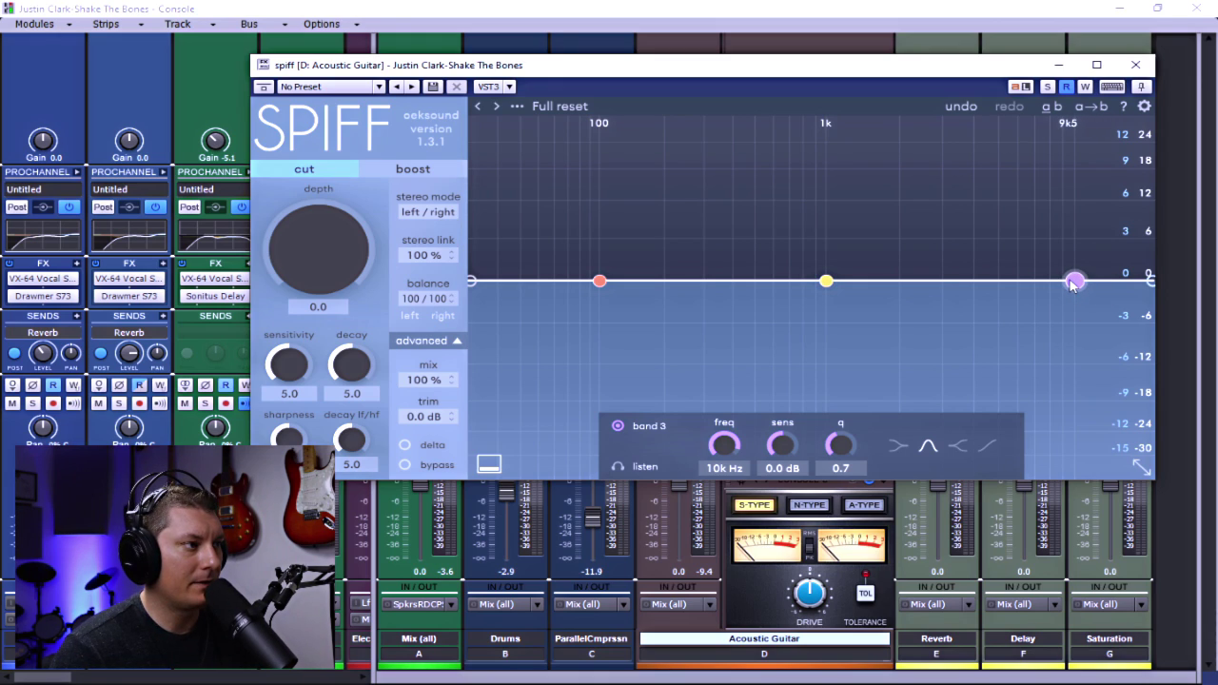
pyautogui.click(636, 470)
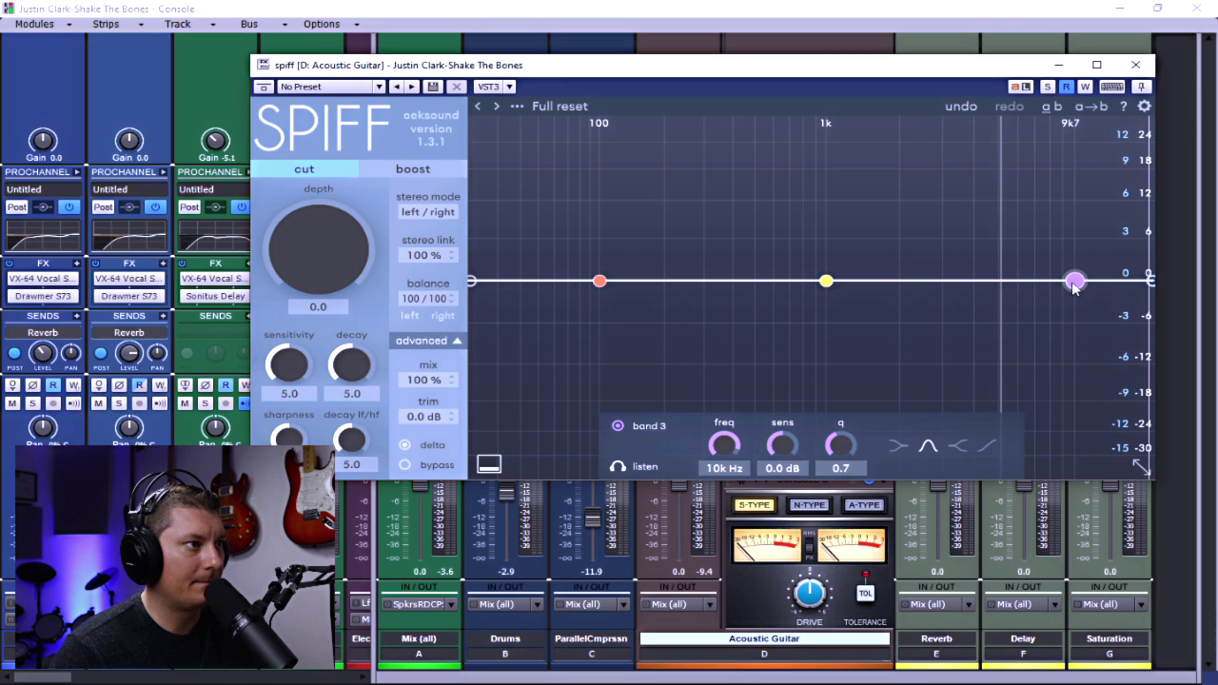
pyautogui.moveTo(1074, 282); pyautogui.dragTo(1063, 227)
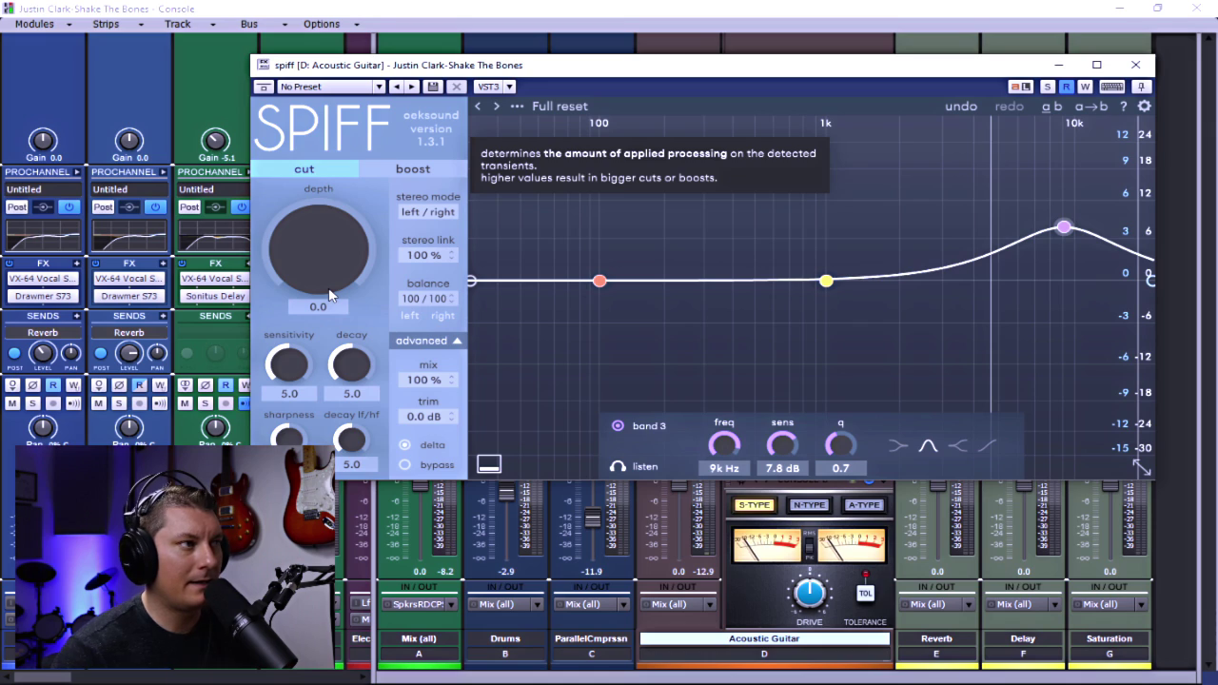
pyautogui.moveTo(317, 278); pyautogui.dragTo(296, 205)
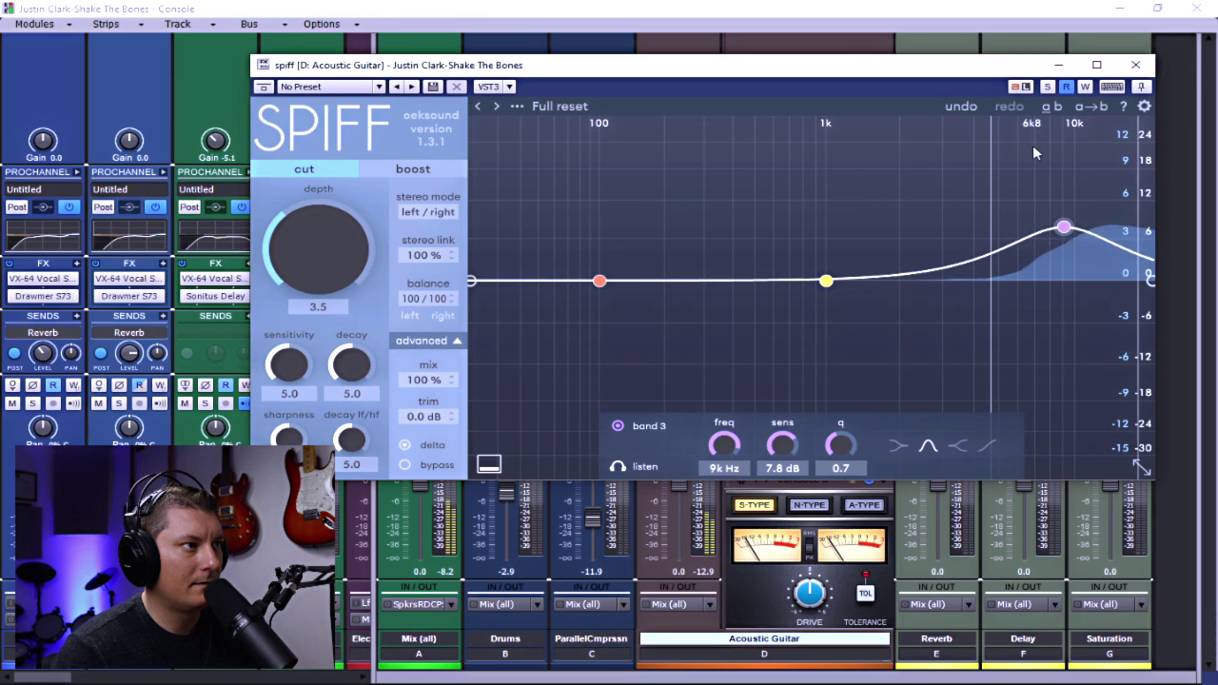
# Move band 3 to about 9.9 kHz with 17 dB sensitivity and narrow its Q to 2.3
pyautogui.moveTo(1066, 231); pyautogui.dragTo(1075, 171)
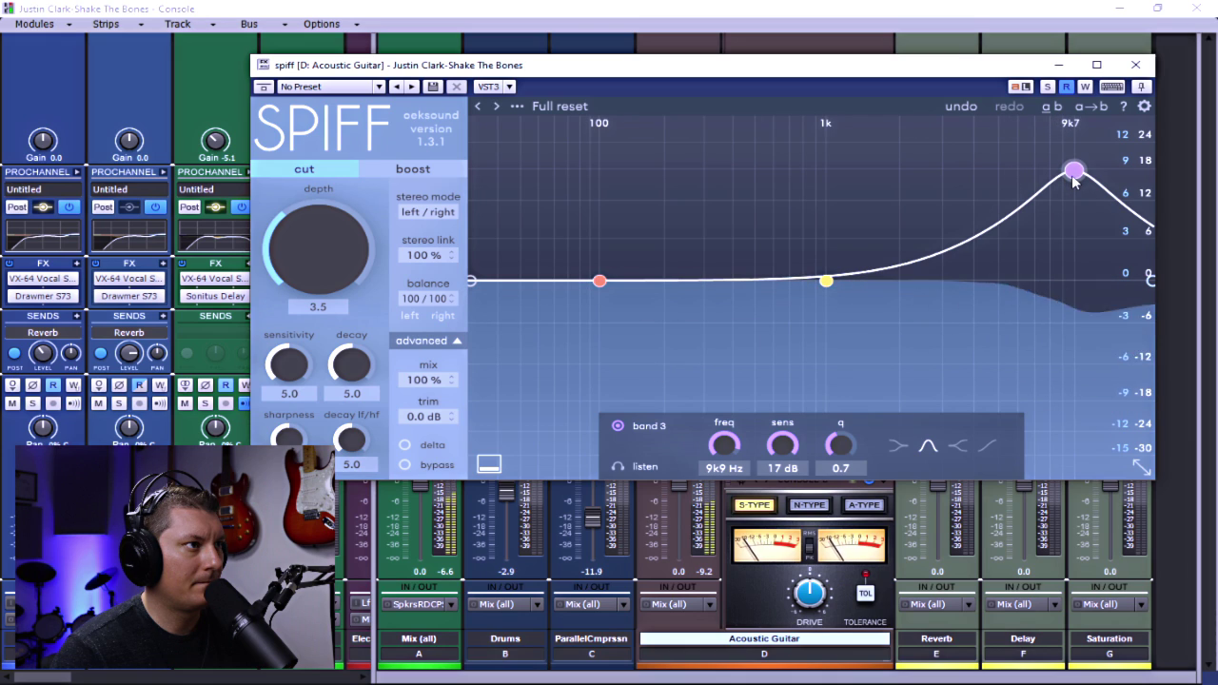
pyautogui.scroll(-4, 1072, 179)
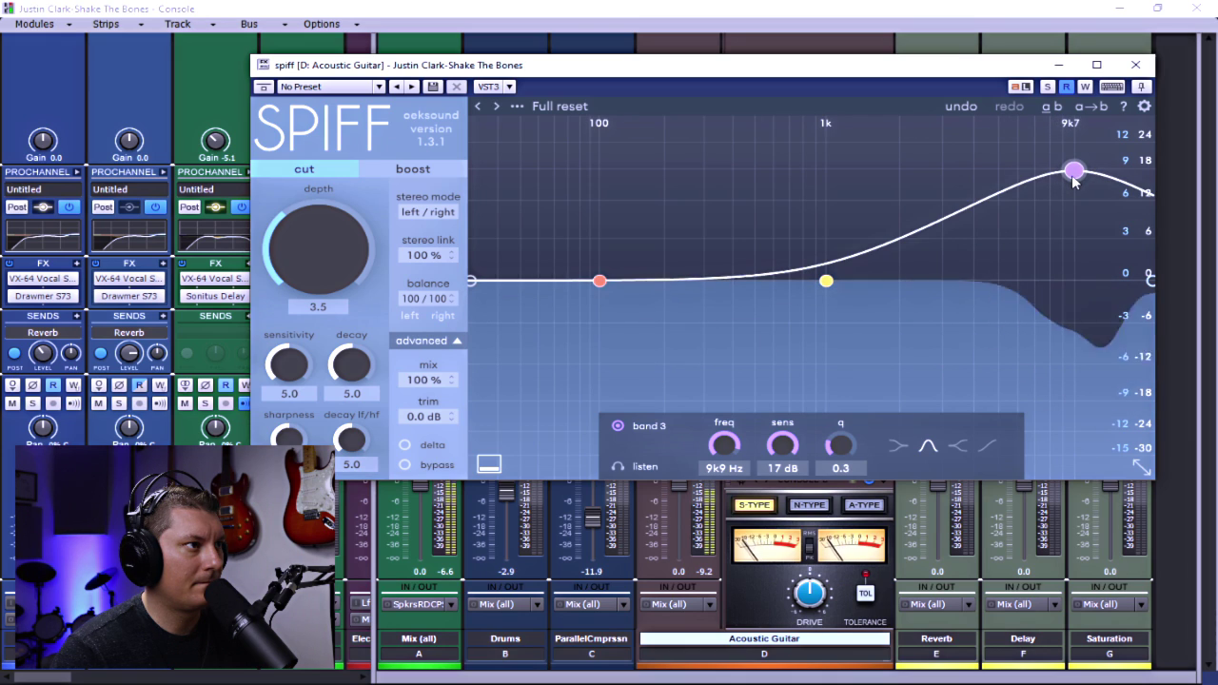
pyautogui.scroll(6, 1072, 179)
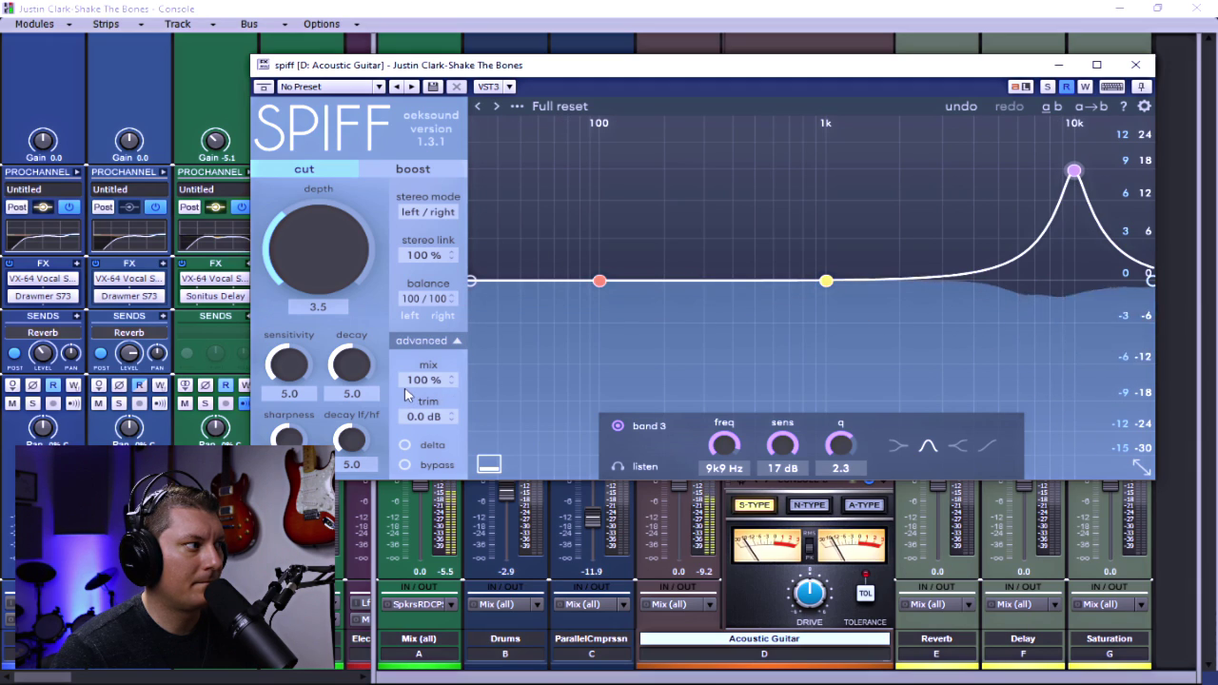
# Set spiff's decay lf/hf to 3.2 and save the project
pyautogui.moveTo(348, 441)
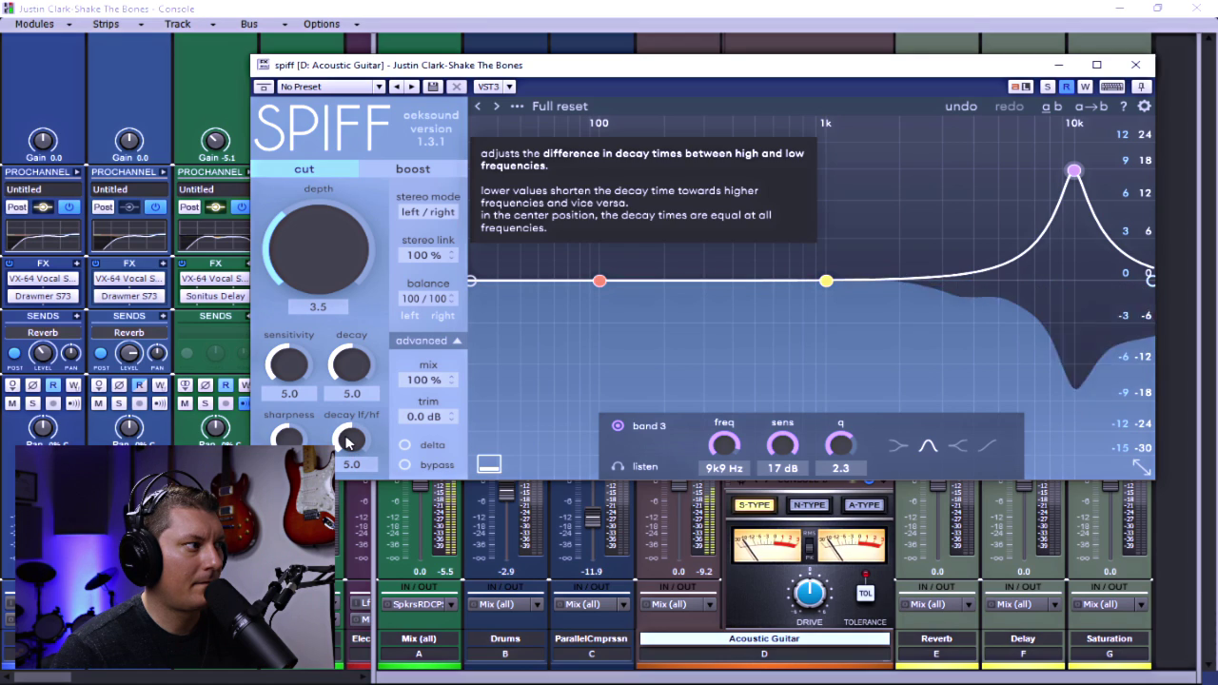
pyautogui.moveTo(349, 440); pyautogui.dragTo(353, 454)
pyautogui.hotkey('ctrl', 's')
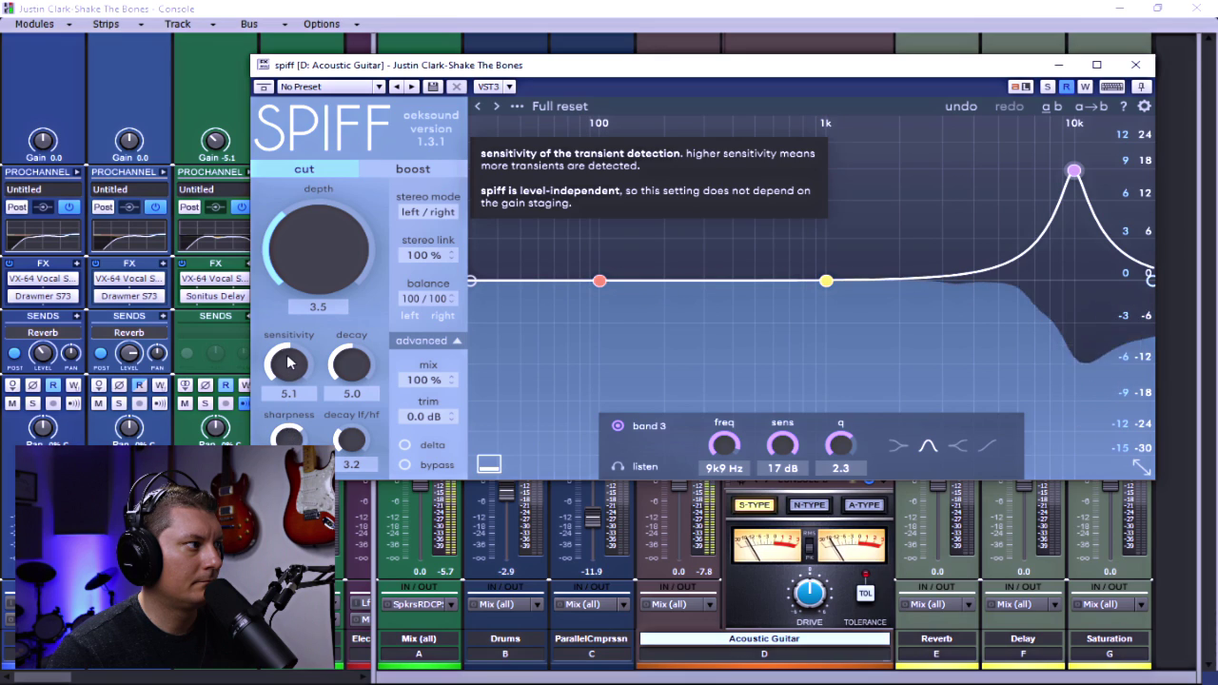
# Set spiff's sensitivity to 6.4 and its decay to 5.6
pyautogui.scroll(5, 286, 357)
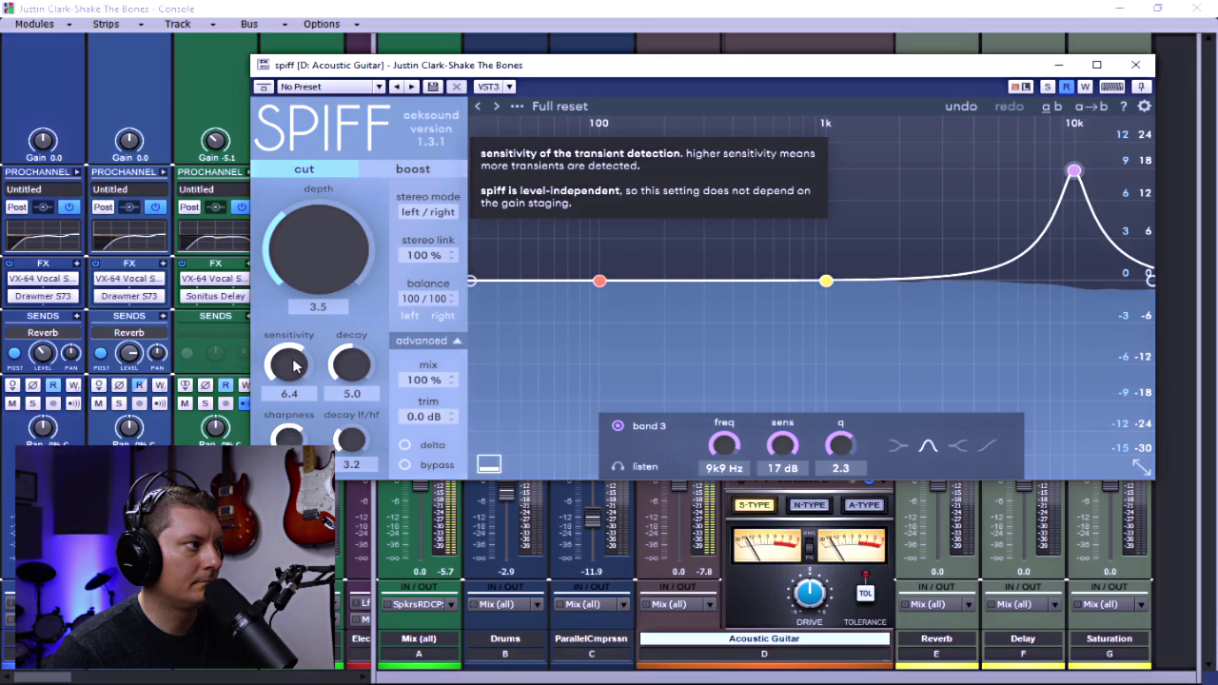
pyautogui.scroll(-2, 348, 385)
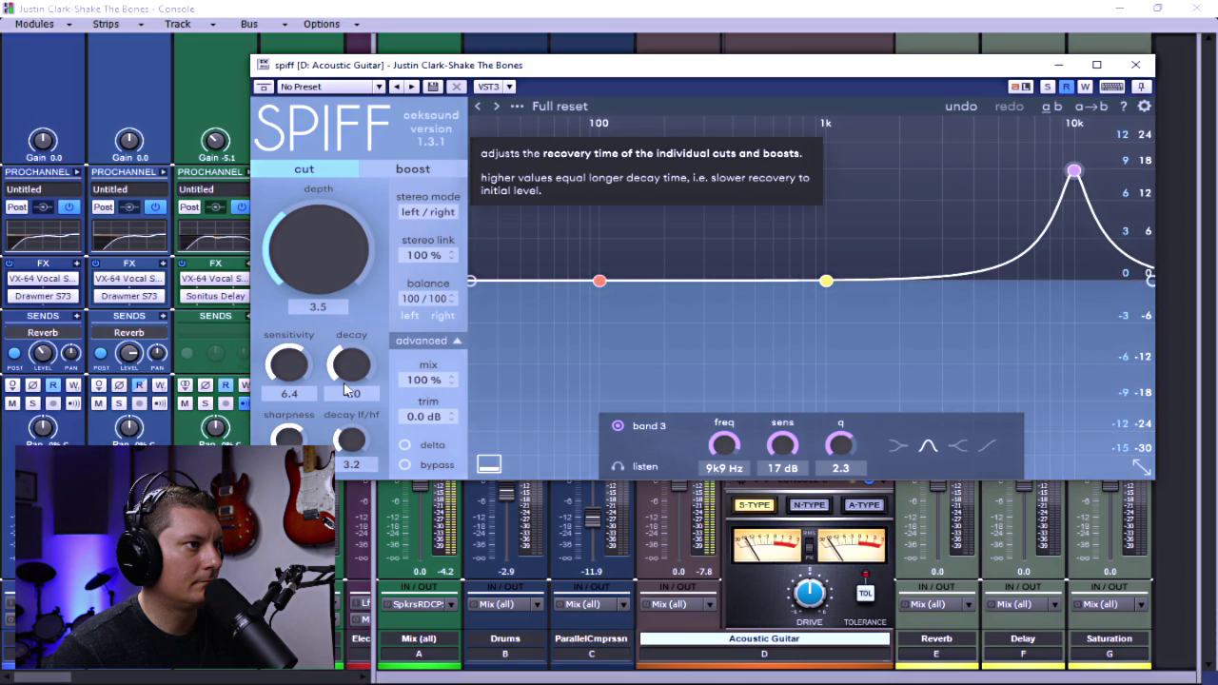
pyautogui.moveTo(343, 382); pyautogui.dragTo(348, 364)
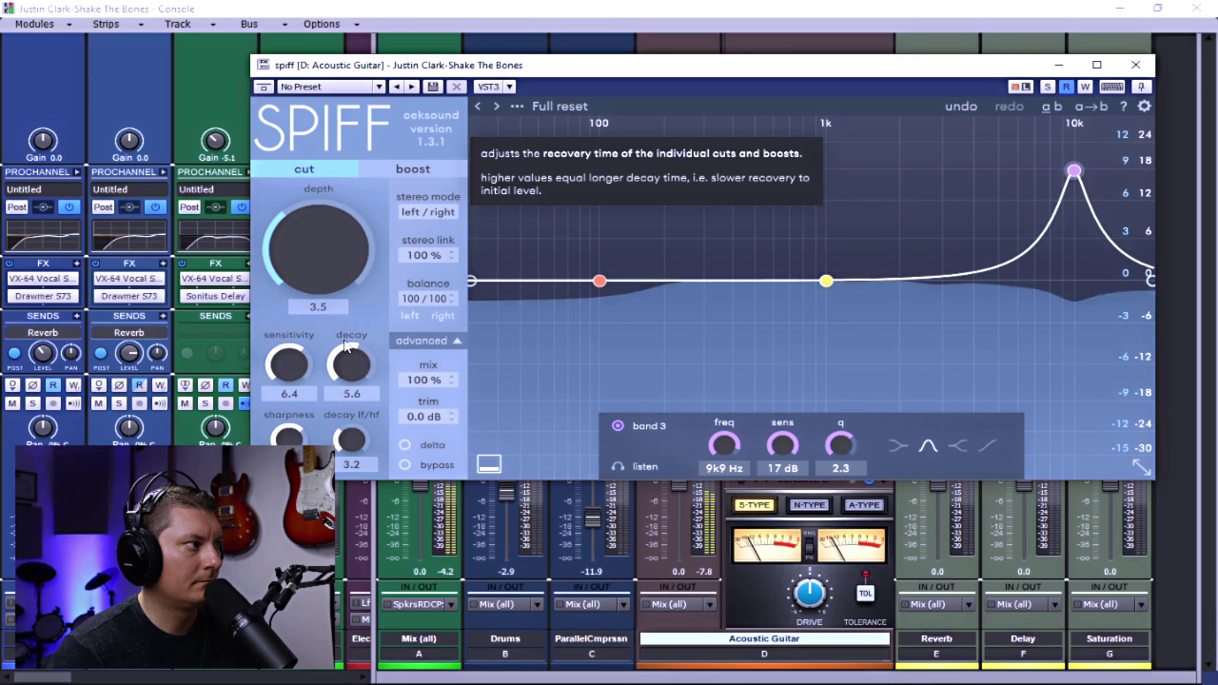
# Compare the dry and processed signals by lowering spiff's mix to 0 % and returning it to 100 %
pyautogui.moveTo(422, 380); pyautogui.dragTo(422, 436)
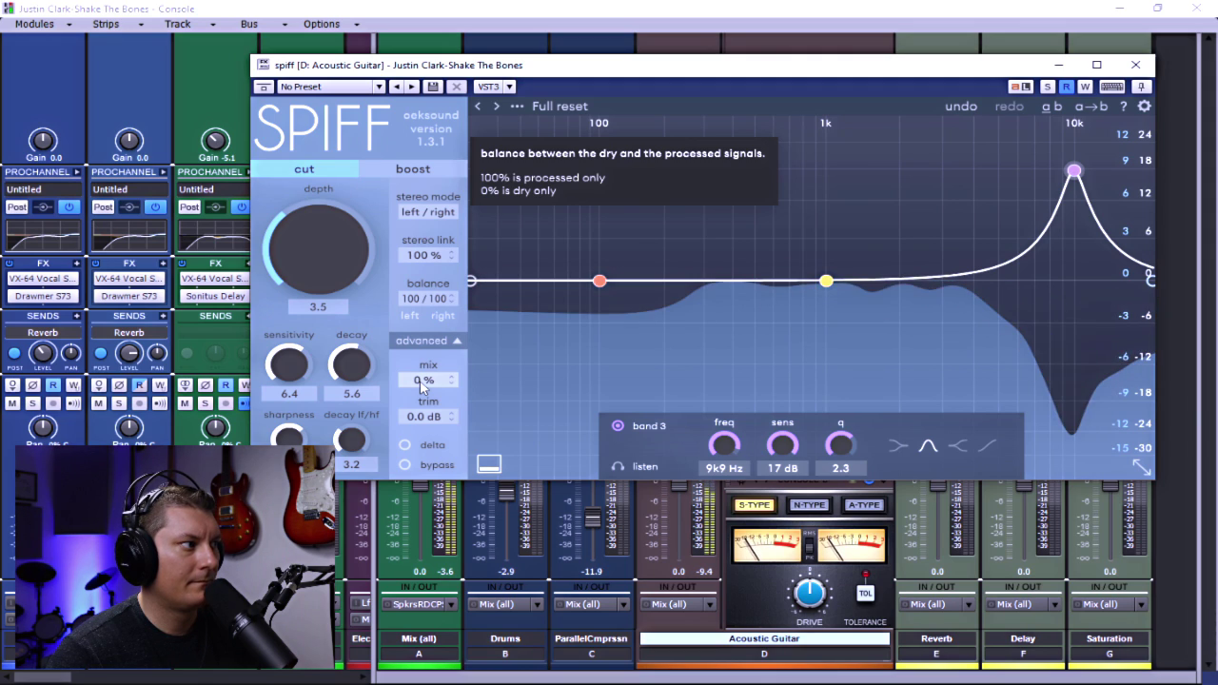
pyautogui.moveTo(420, 379); pyautogui.dragTo(428, 358)
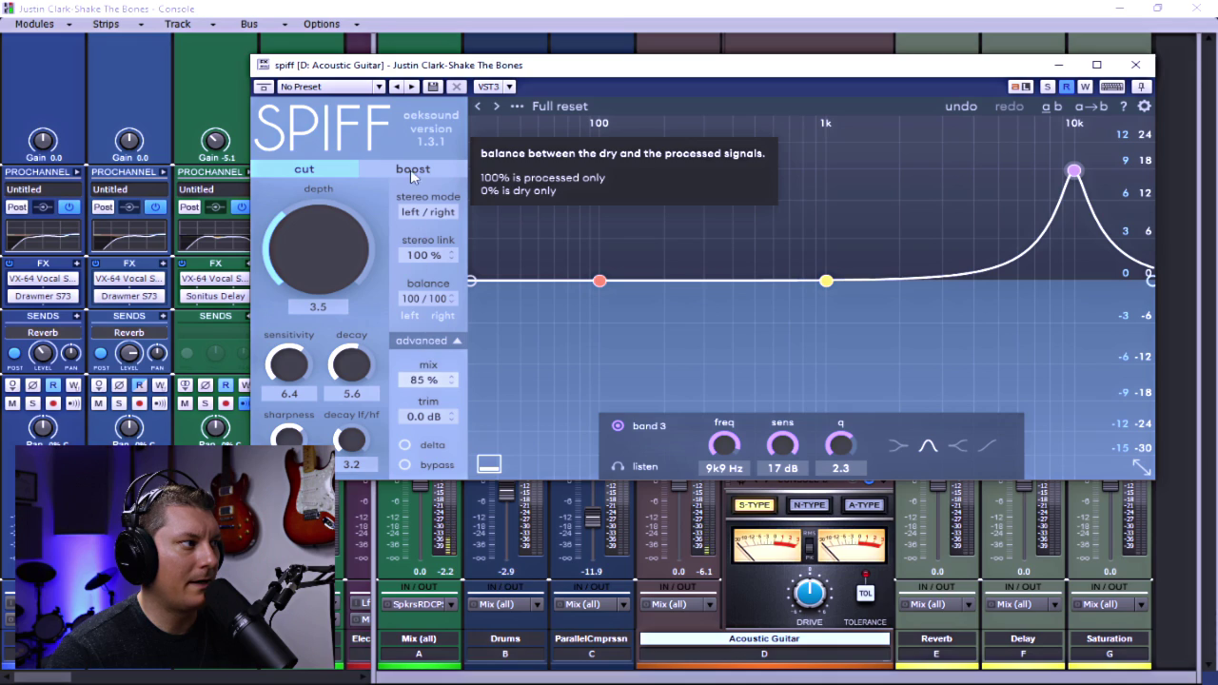
pyautogui.moveTo(412, 174); pyautogui.dragTo(438, 533)
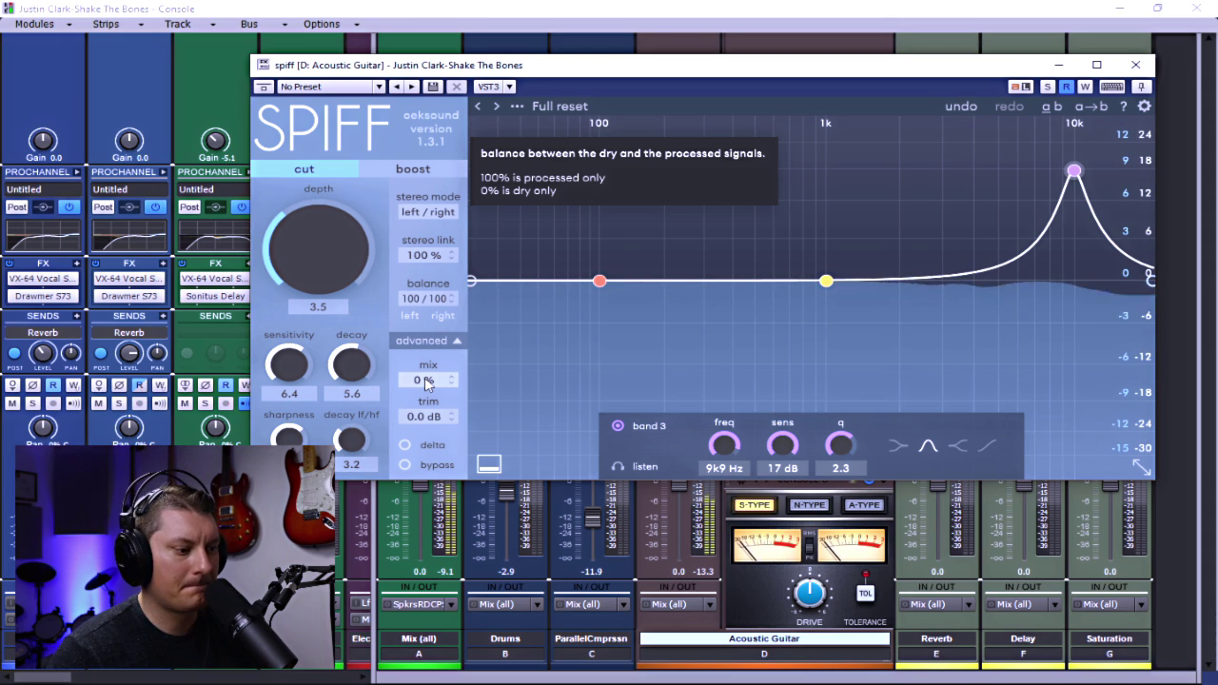
pyautogui.scroll(3, 424, 380)
pyautogui.scroll(10, 447, 366)
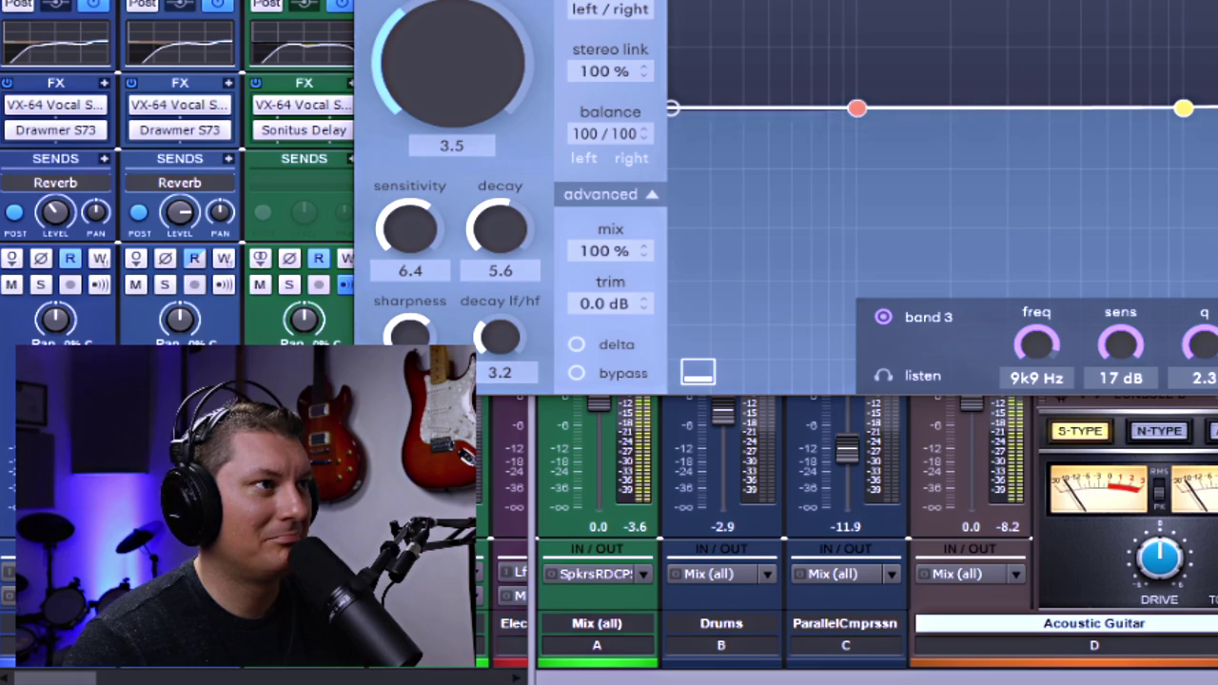
# Compare the Acoustic Guitar bus with and without spiff by toggling the effect's bypass, leaving it enabled
pyautogui.click(936, 91)
pyautogui.click(927, 105)
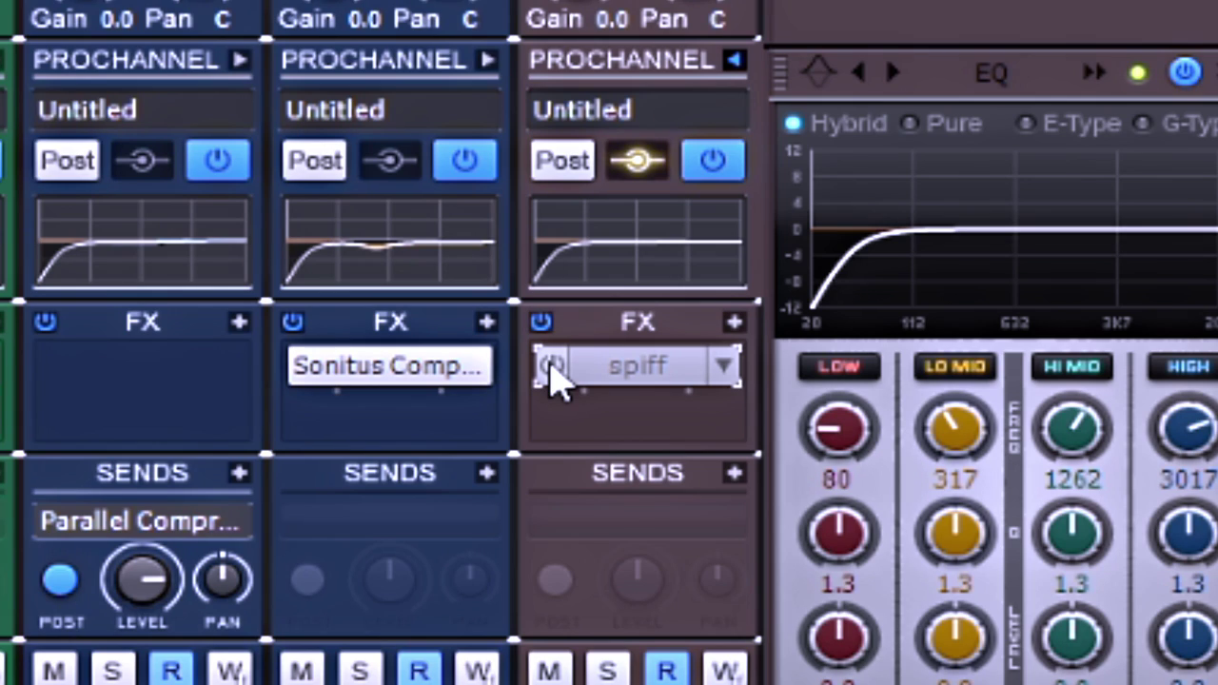
pyautogui.click(552, 367)
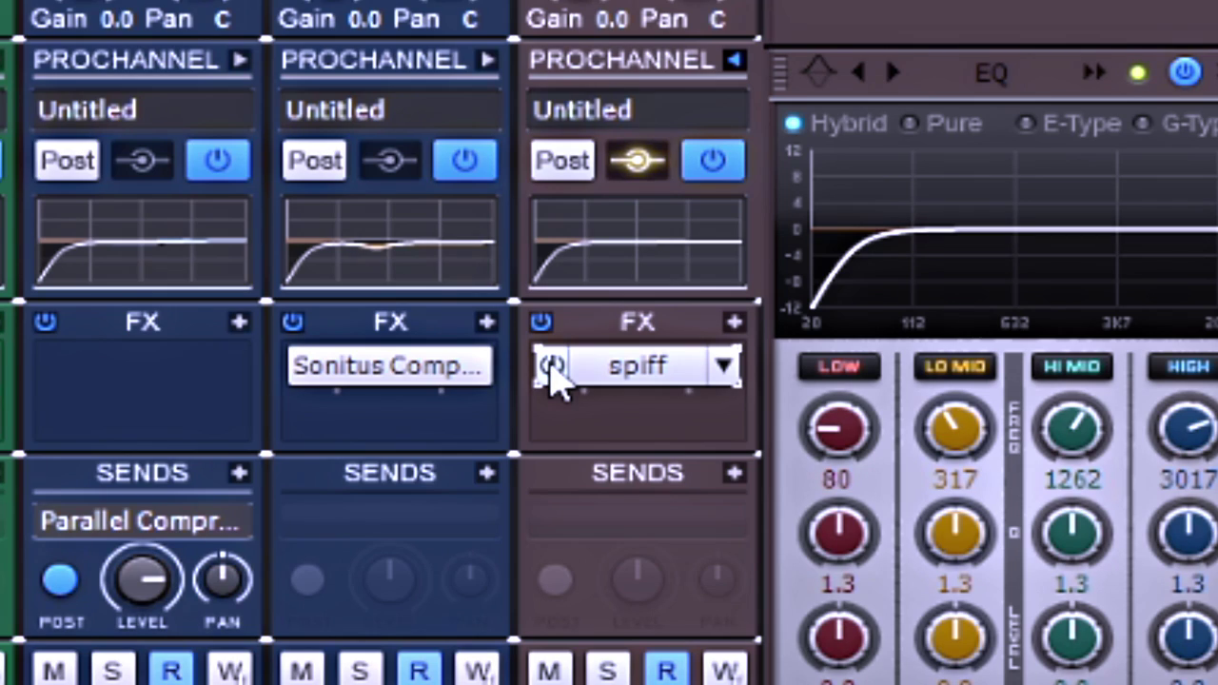
pyautogui.click(552, 367)
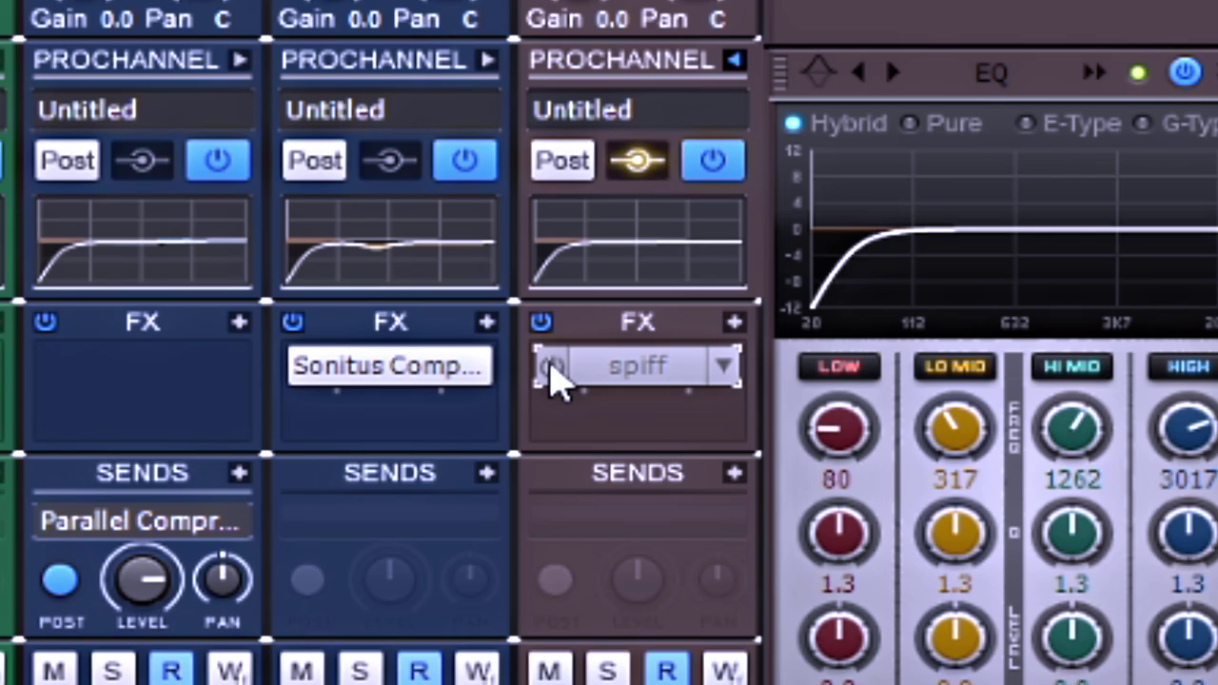
pyautogui.click(552, 367)
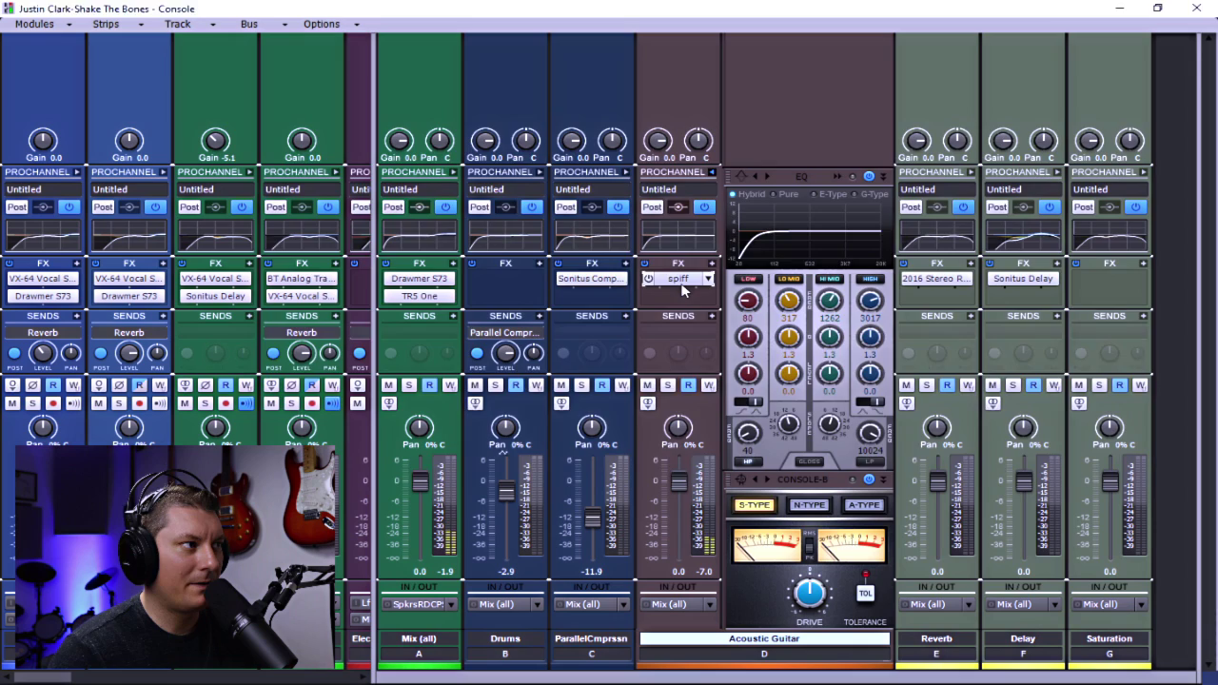
# Reopen spiff on the Acoustic Guitar bus and move band 3 to about 13.7 kHz with 13 dB sensitivity
pyautogui.doubleClick(633, 370)
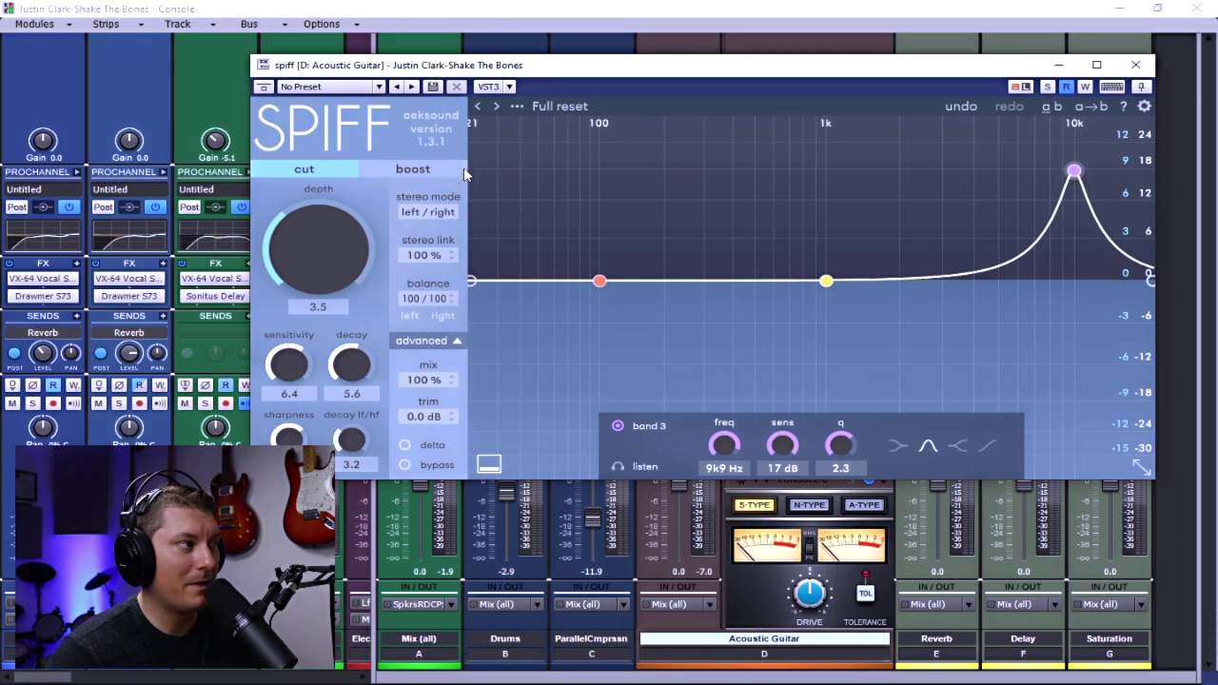
pyautogui.moveTo(1073, 171); pyautogui.dragTo(998, 147)
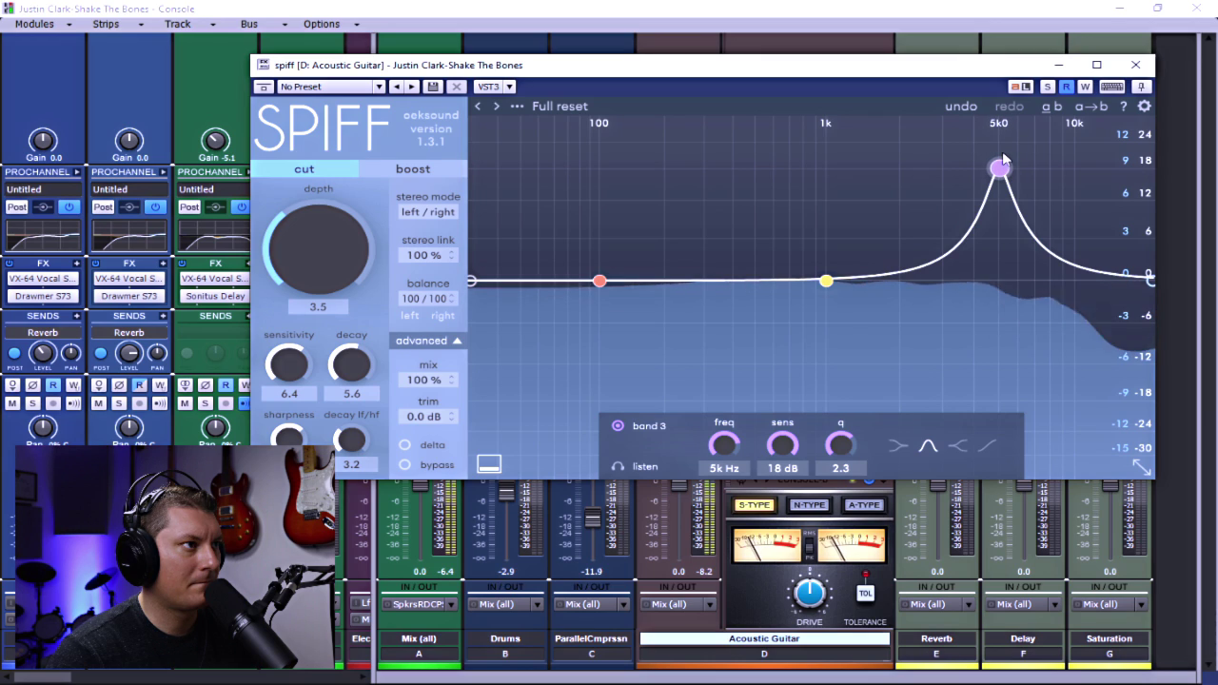
pyautogui.moveTo(1003, 169); pyautogui.dragTo(1115, 196)
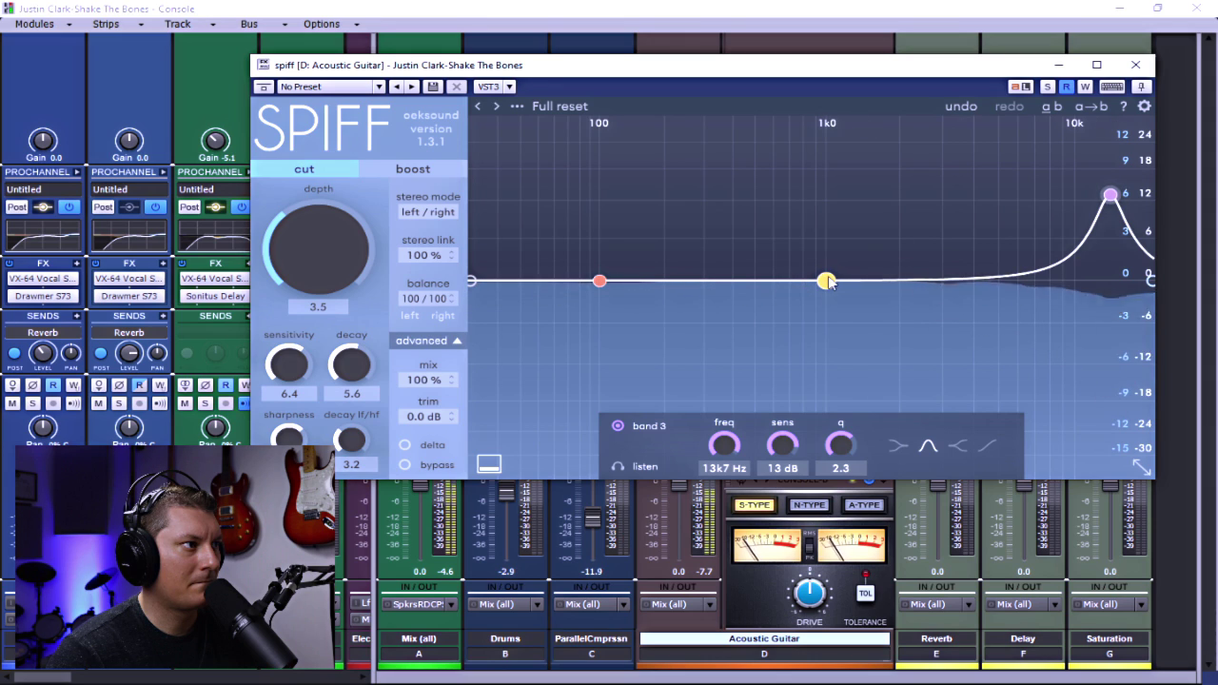
# Set band 2 to about 5.1 kHz, 13 dB sensitivity and Q 8.1, and narrow the Q of band 3
pyautogui.moveTo(828, 282); pyautogui.dragTo(943, 248)
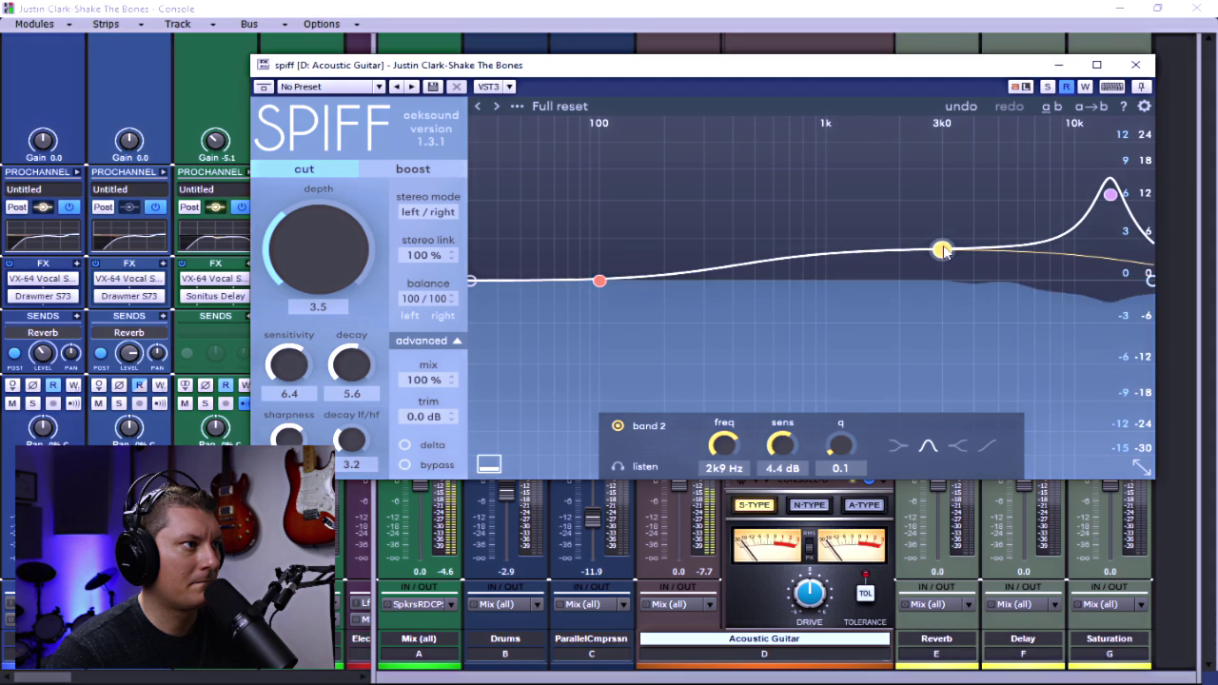
pyautogui.scroll(10, 942, 250)
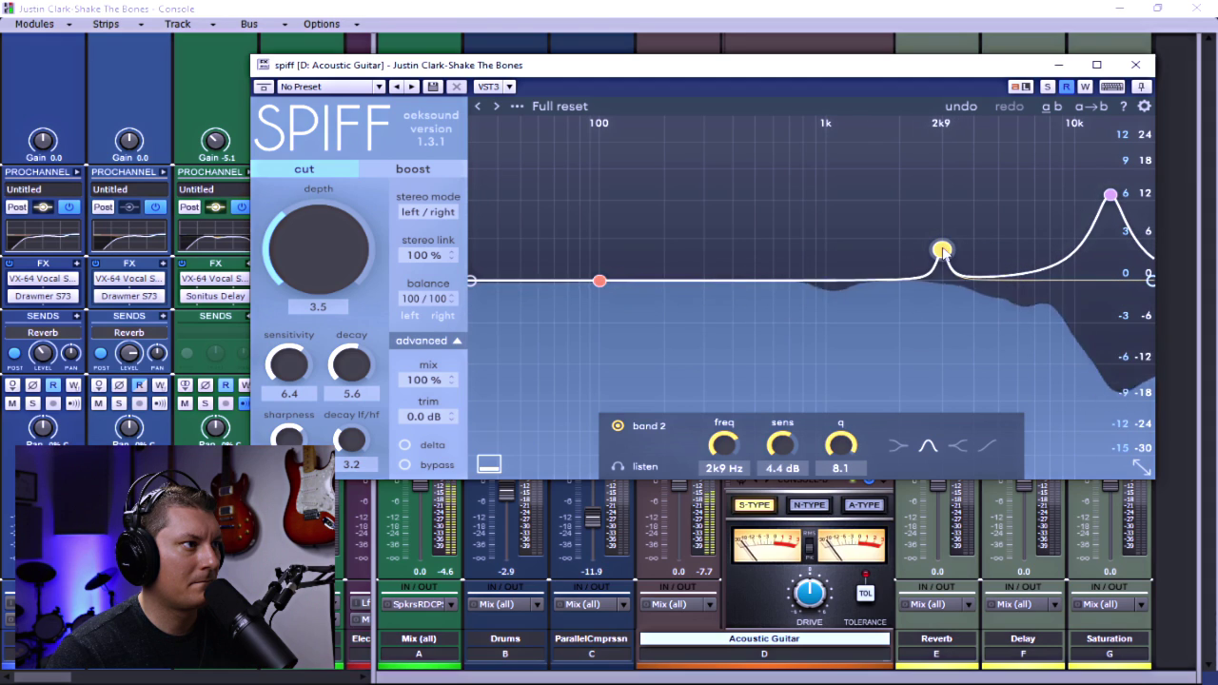
pyautogui.moveTo(943, 251); pyautogui.dragTo(1002, 195)
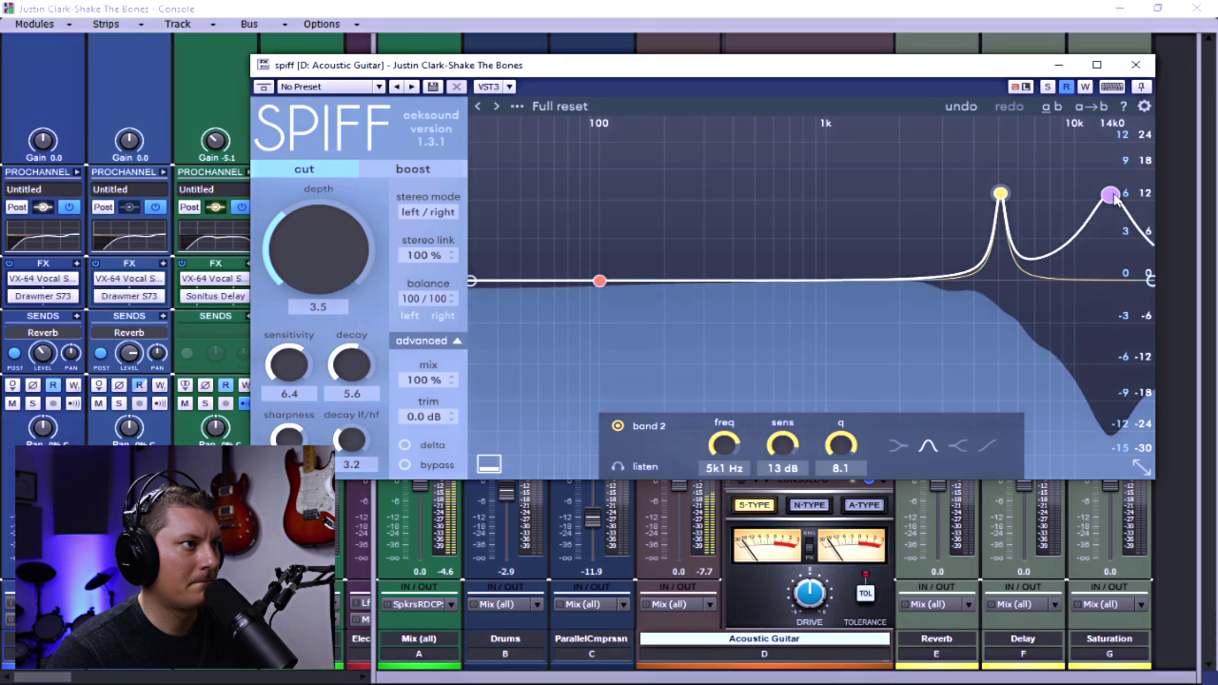
pyautogui.scroll(5, 1114, 196)
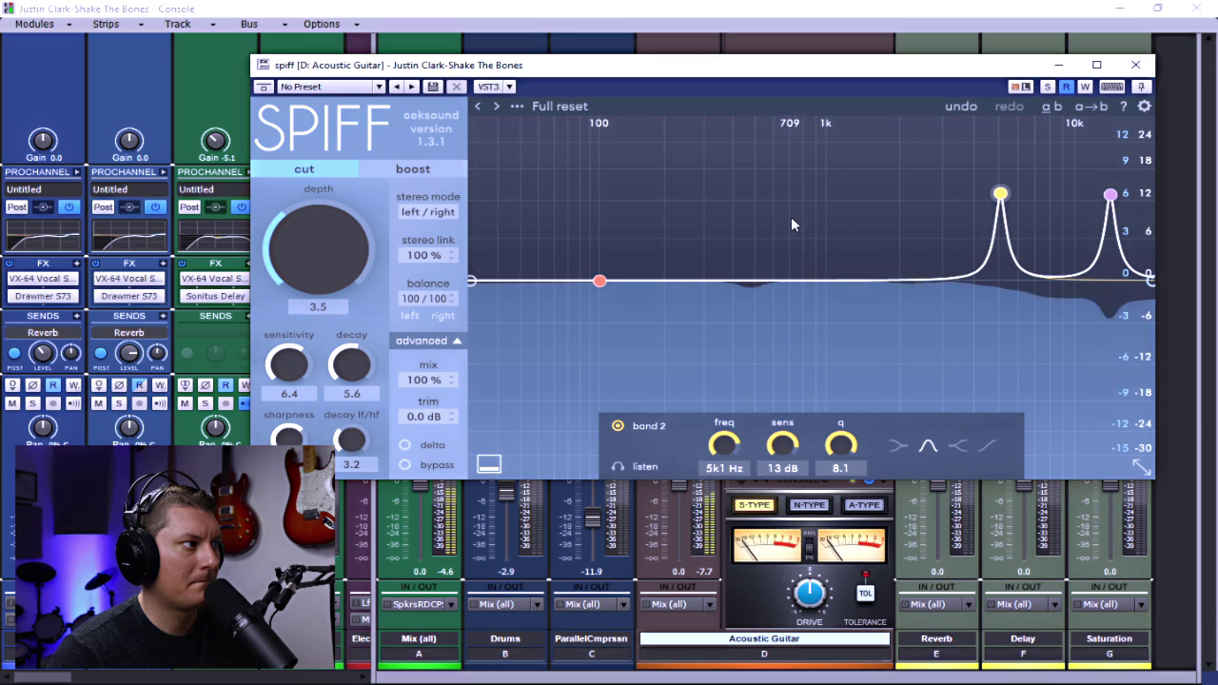
# Enable spiff's low cut at about 2.4 kHz and save the project
pyautogui.moveTo(580, 280); pyautogui.dragTo(921, 279)
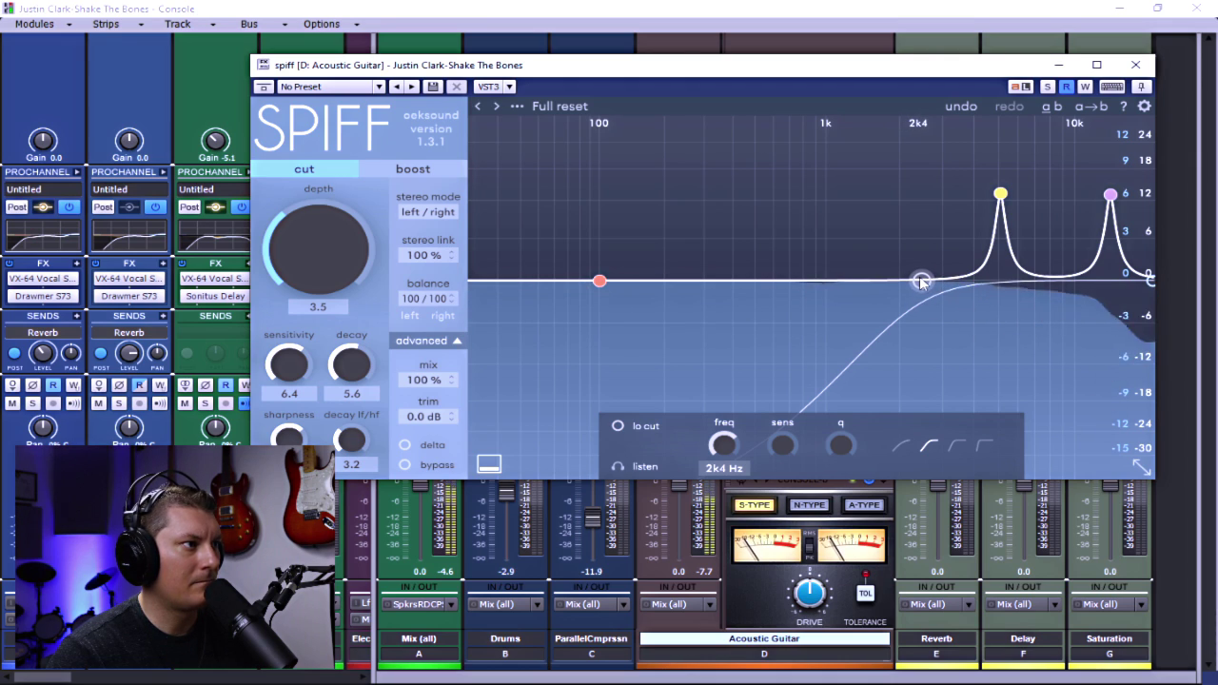
pyautogui.click(618, 427)
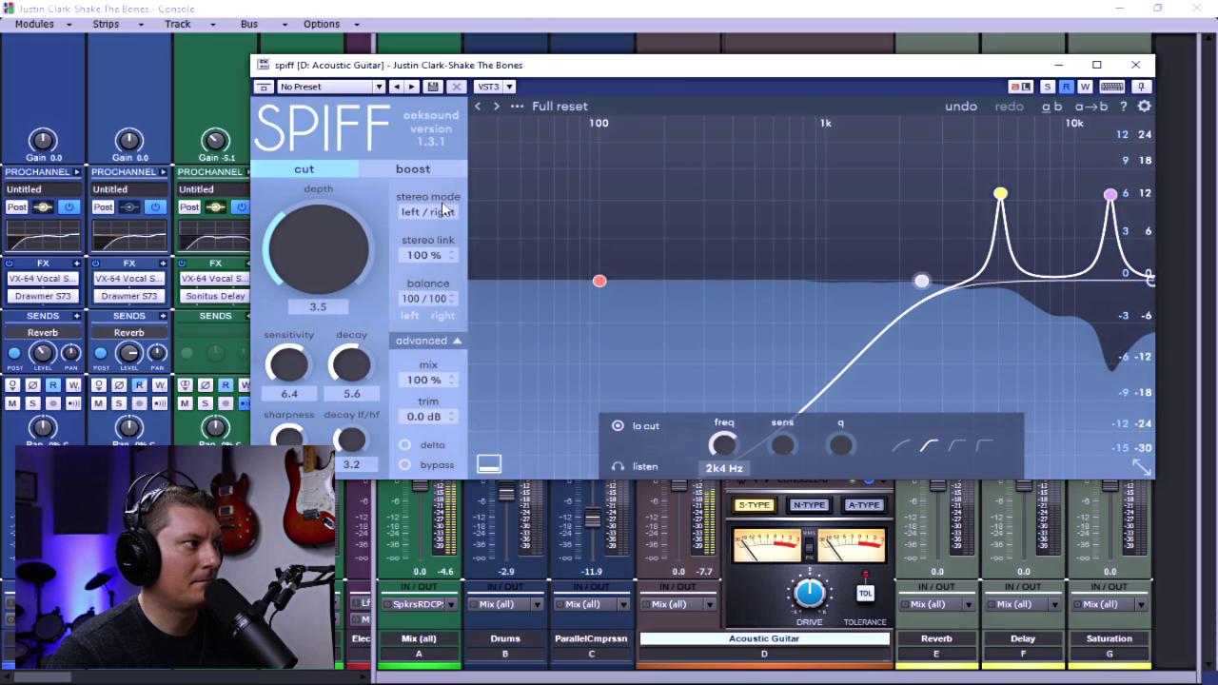
pyautogui.hotkey('ctrl', 's')
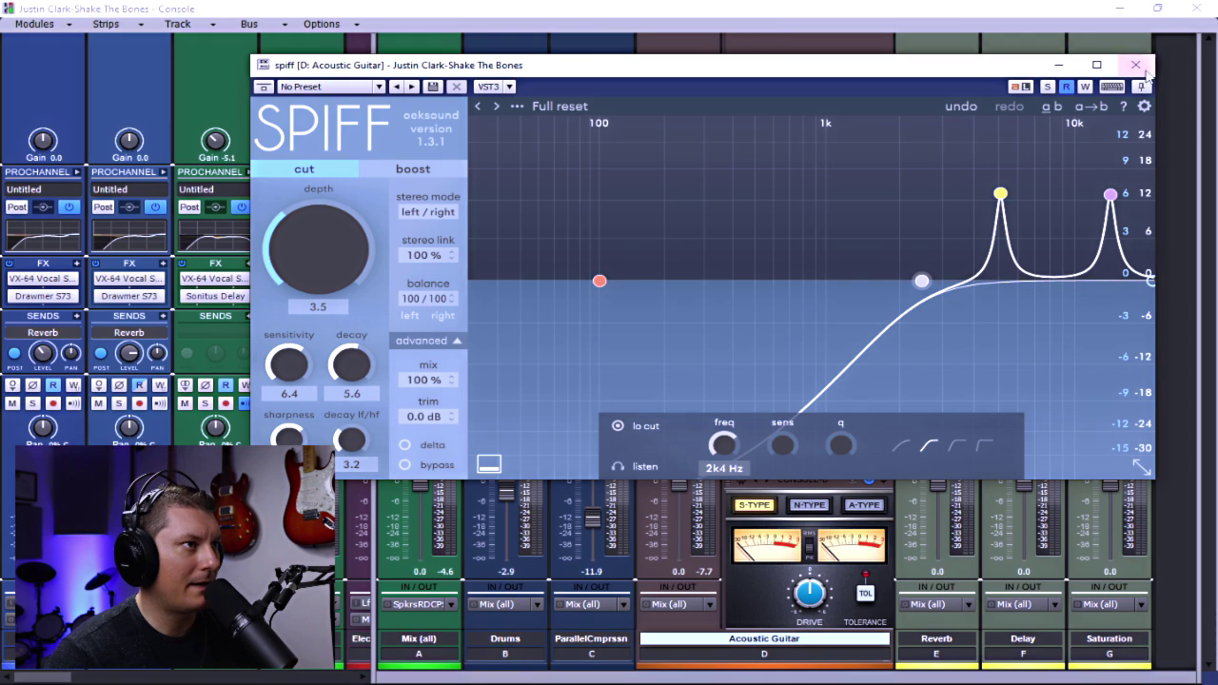
# Close the spiff window and bypass the effect on the Acoustic Guitar bus for comparison
pyautogui.click(1148, 71)
pyautogui.moveTo(650, 285)
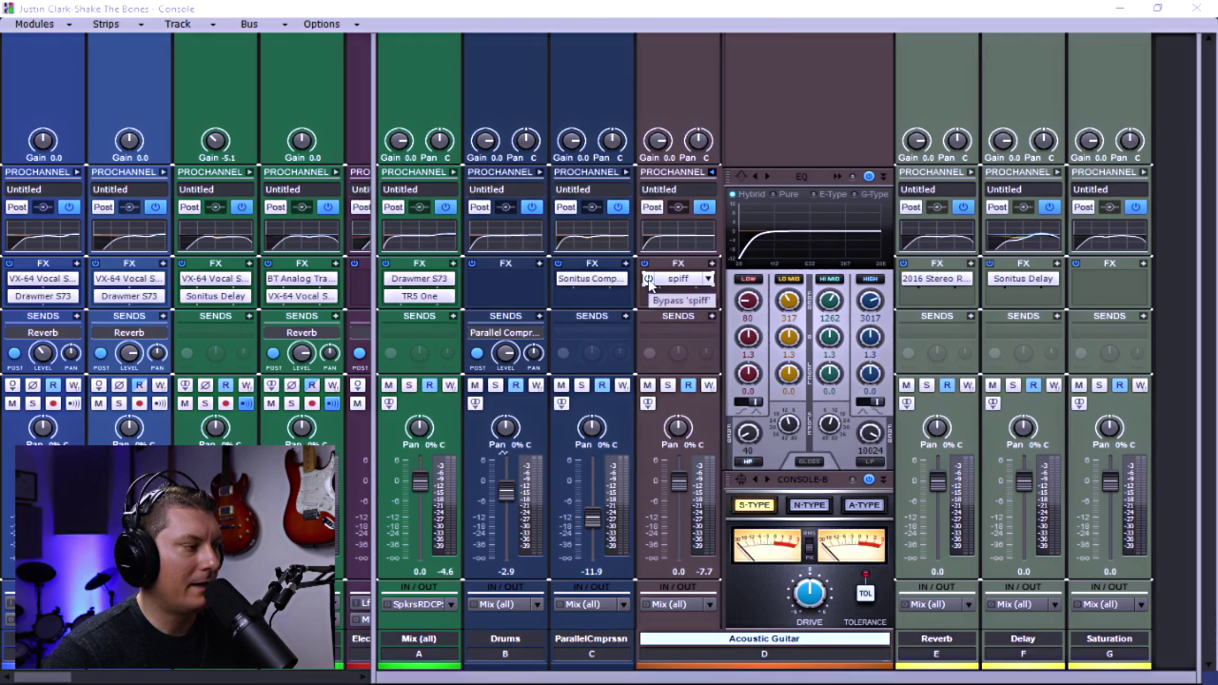
pyautogui.click(649, 281)
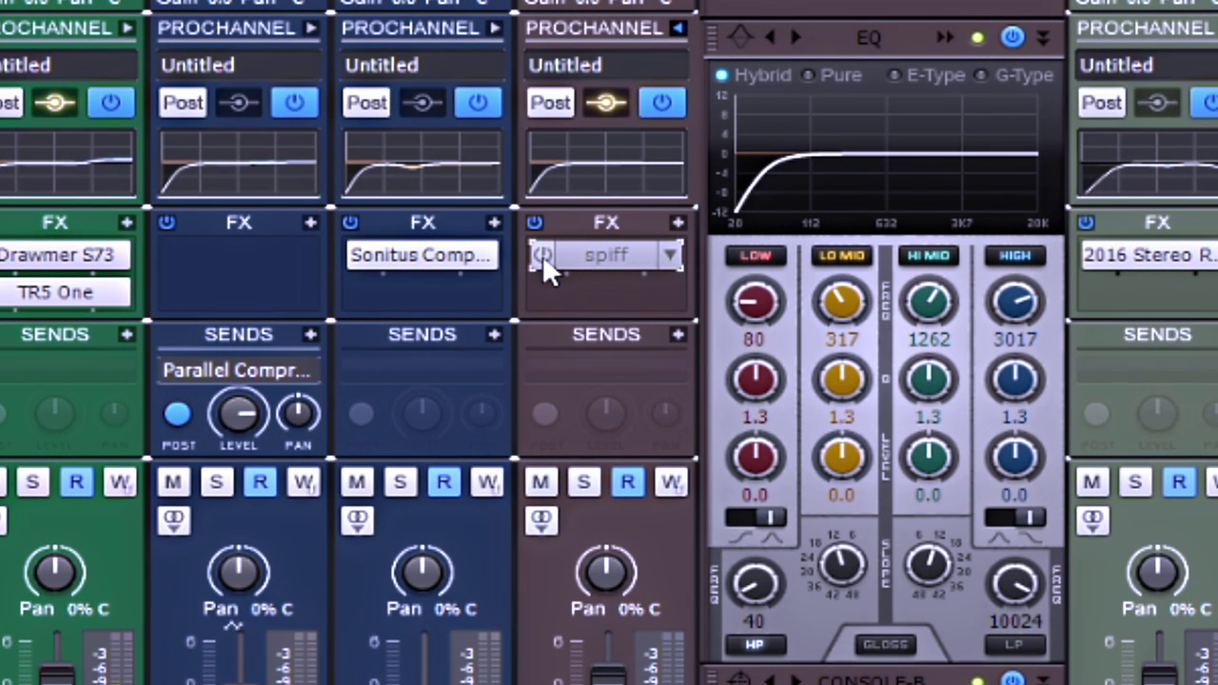
# Toggle the spiff effect on the Acoustic Guitar bus on and off during playback to compare the sound
pyautogui.click(543, 255)
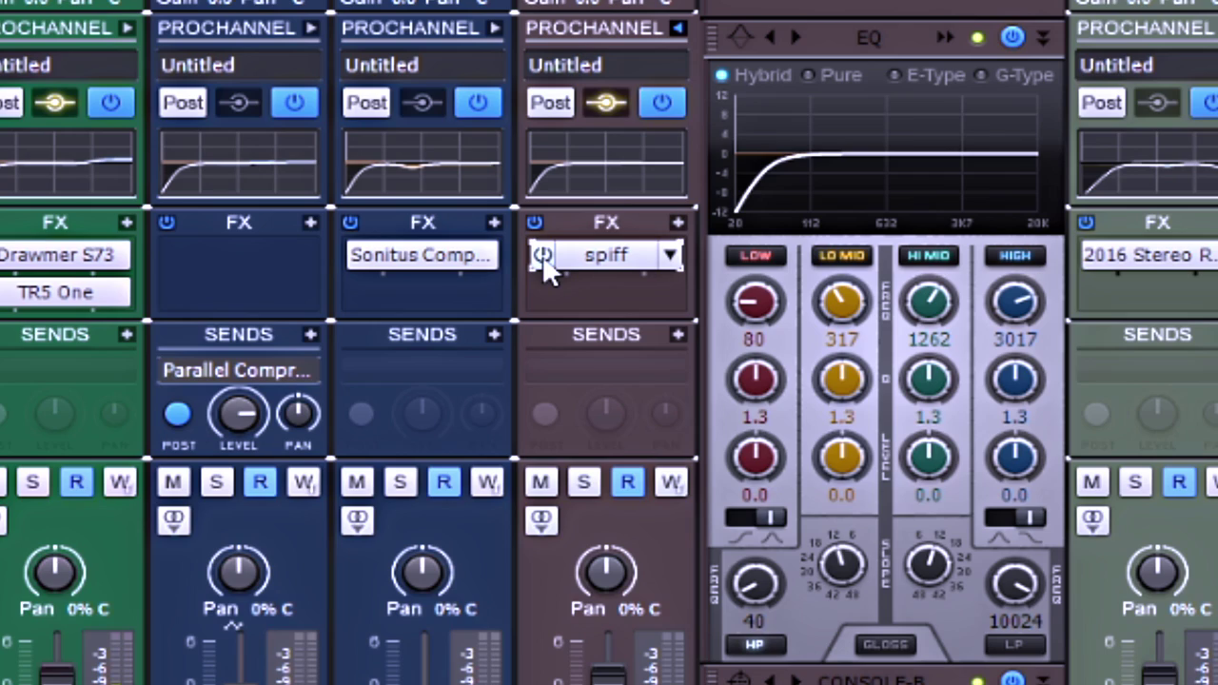
pyautogui.click(542, 255)
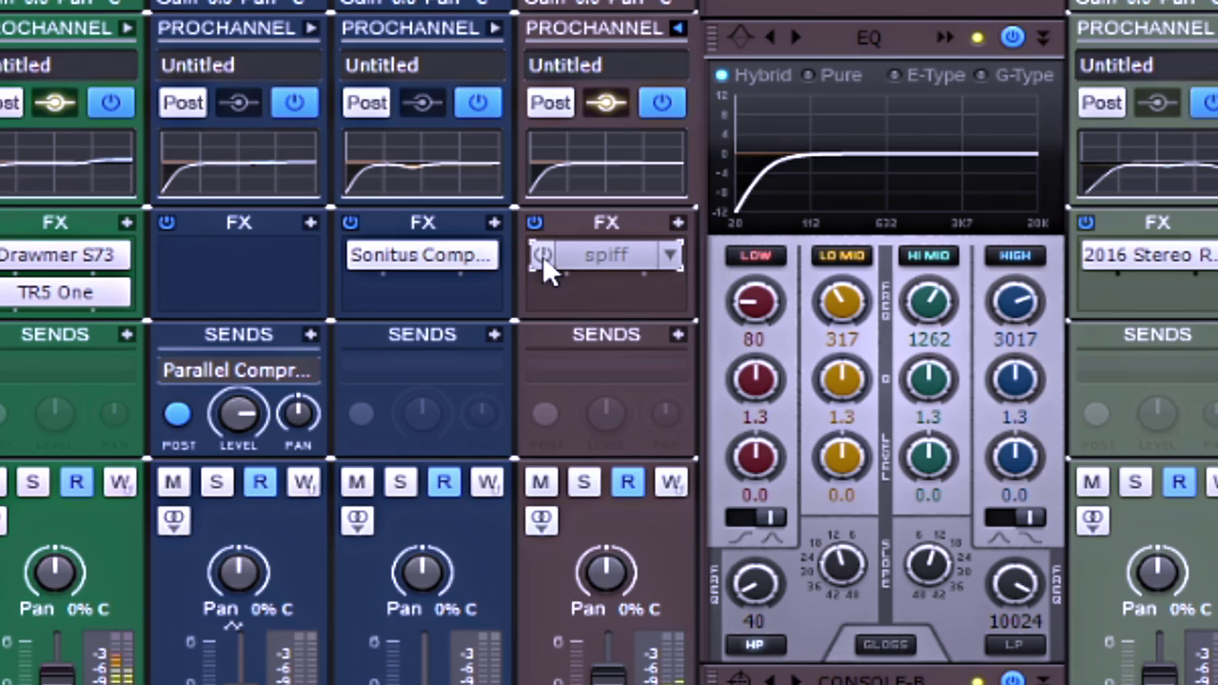
pyautogui.click(542, 255)
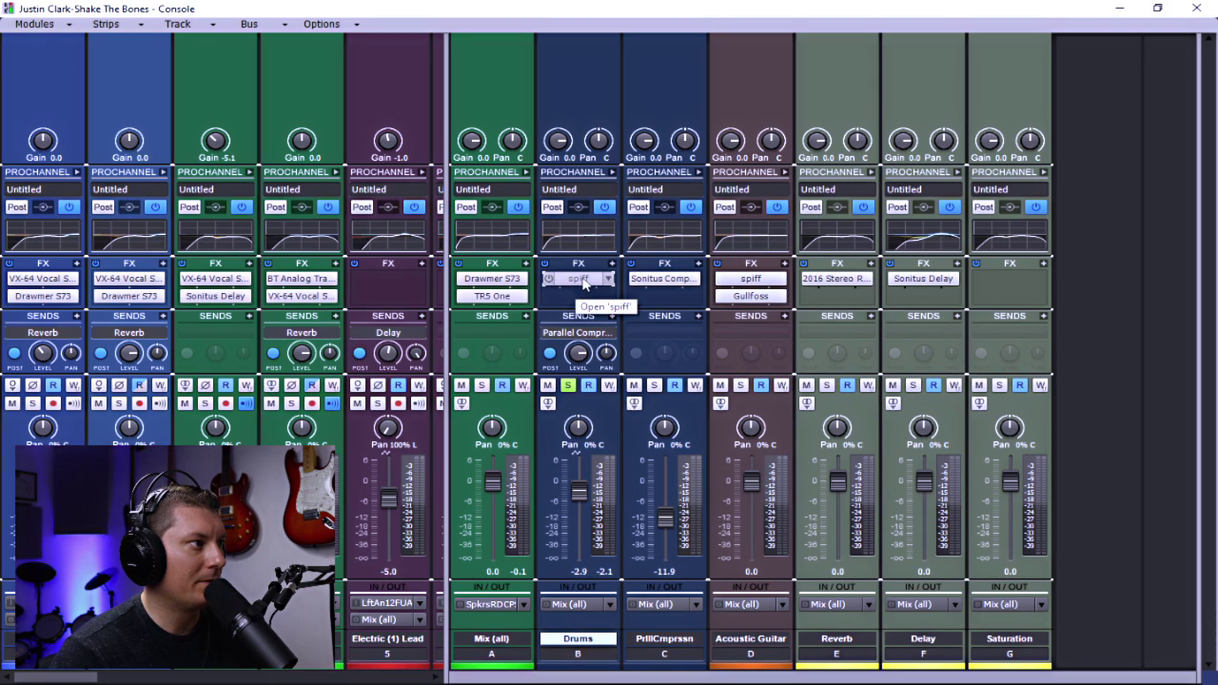
# Start playback, open spiff on the Drums bus and load the Snare add body preset
pyautogui.press('space')
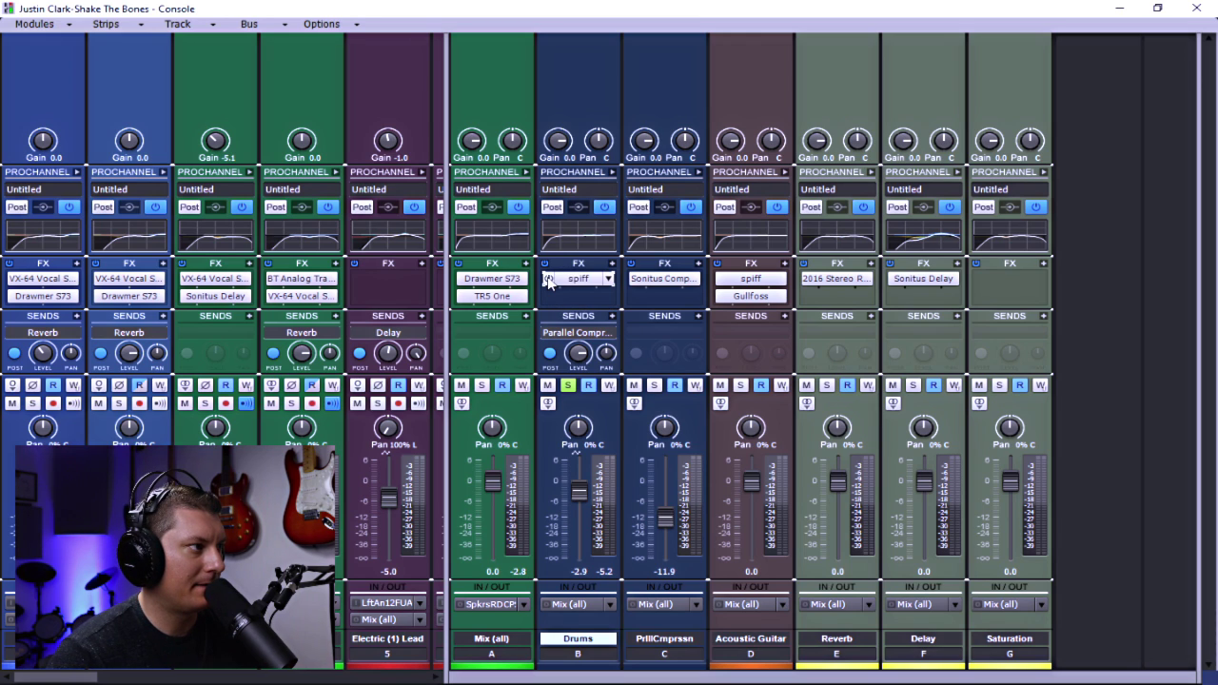
pyautogui.doubleClick(579, 279)
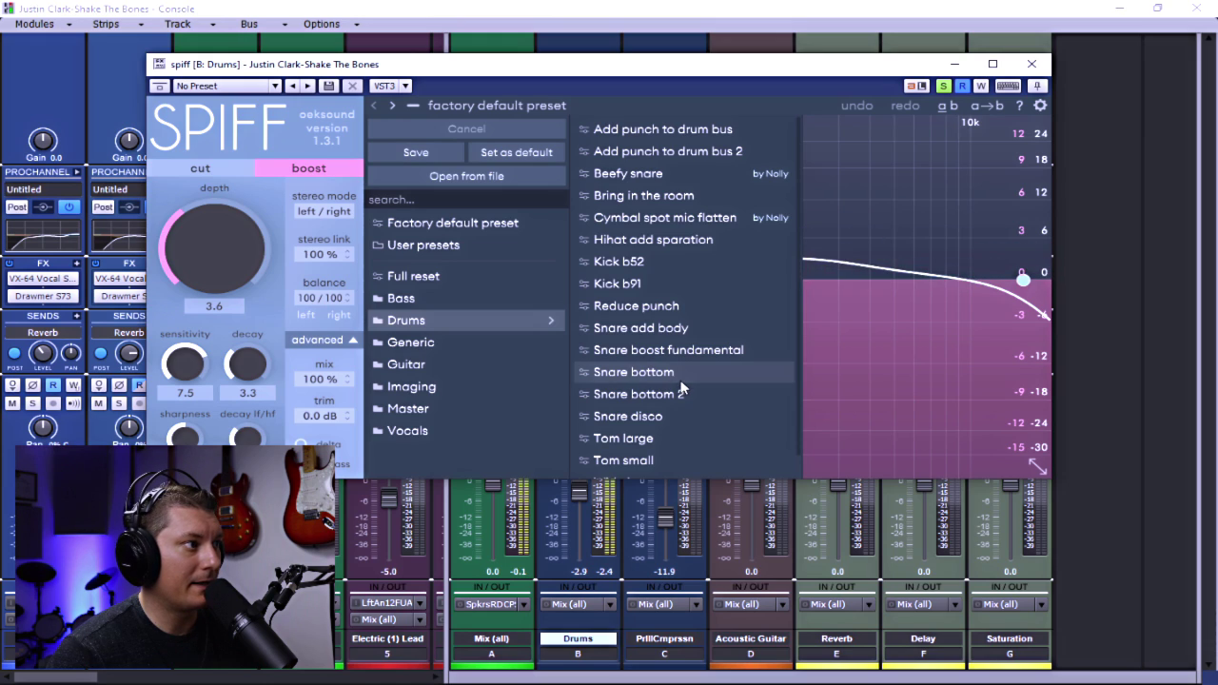
pyautogui.click(676, 329)
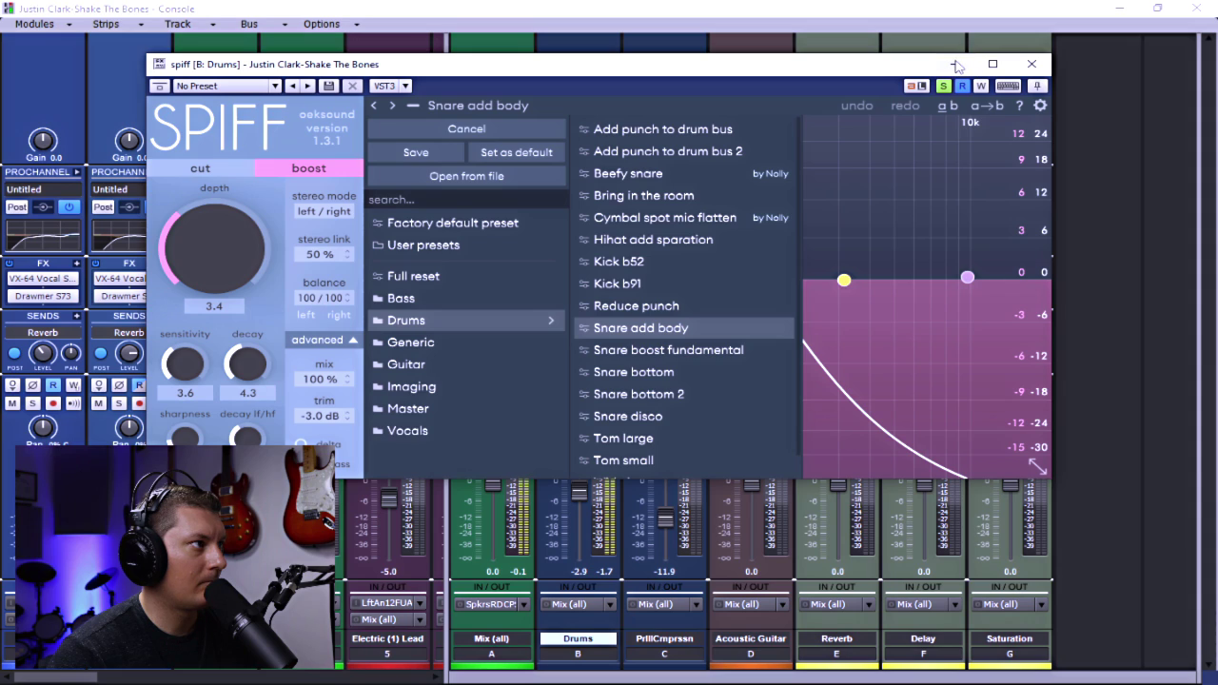
pyautogui.click(404, 105)
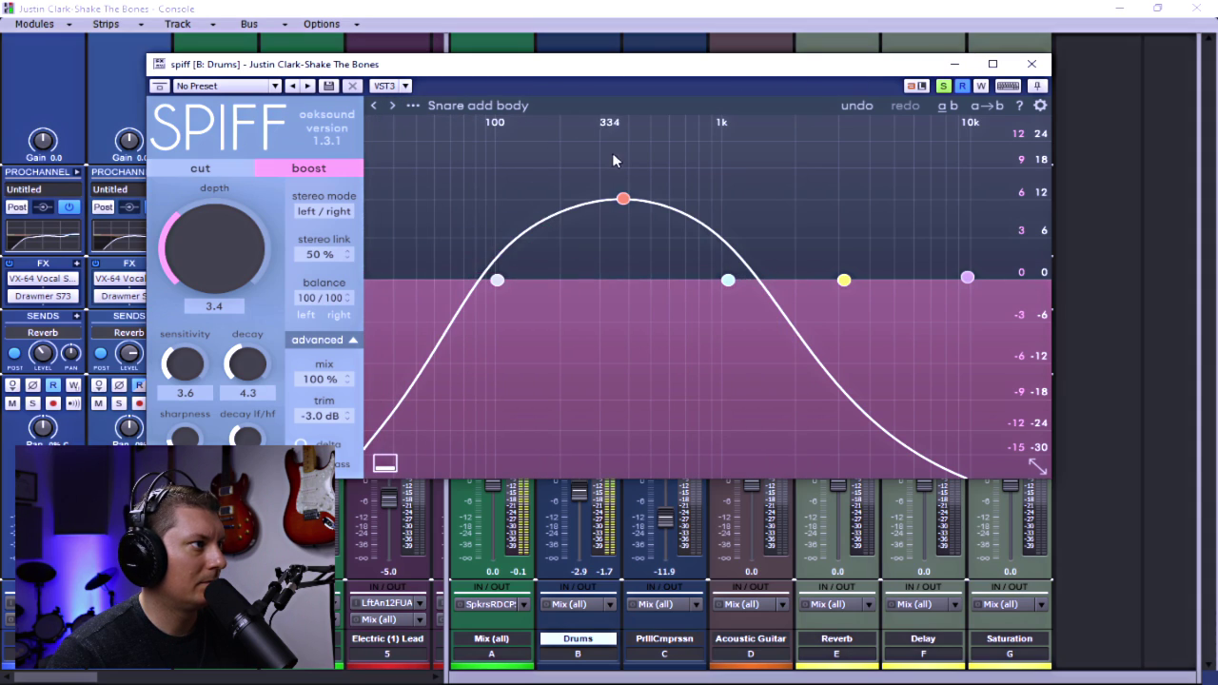
# Move band 1 of the Drums bus spiff to about 685 Hz and set its Q to 2.1
pyautogui.moveTo(625, 207); pyautogui.dragTo(687, 208)
pyautogui.scroll(5, 625, 198)
pyautogui.scroll(-5, 684, 205)
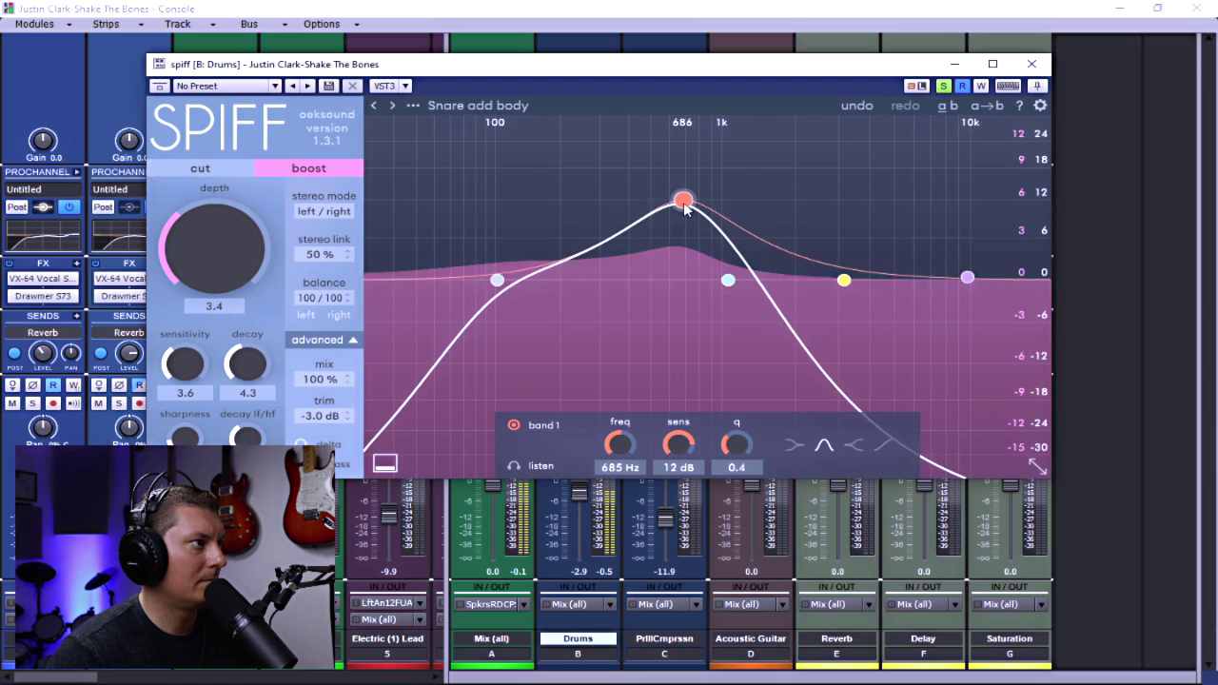
pyautogui.scroll(10, 685, 208)
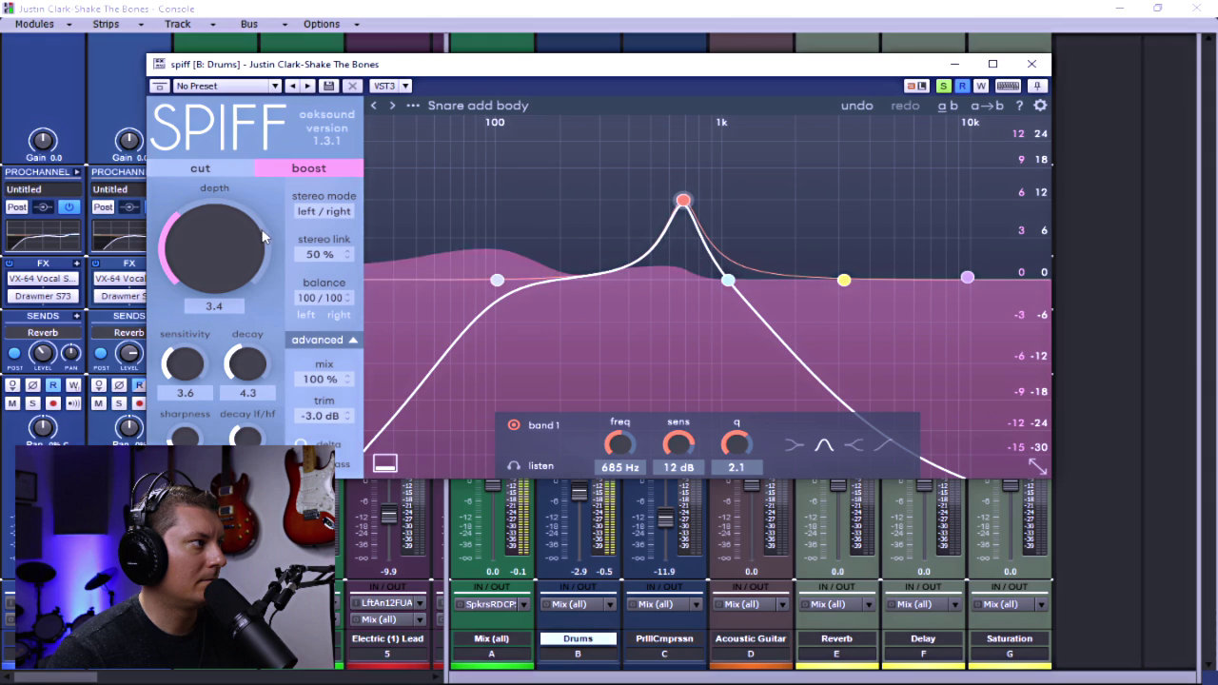
# Adjust the Drums bus spiff depth to 4.6 while auditioning the difference signal, and save the project
pyautogui.moveTo(230, 253); pyautogui.dragTo(218, 210)
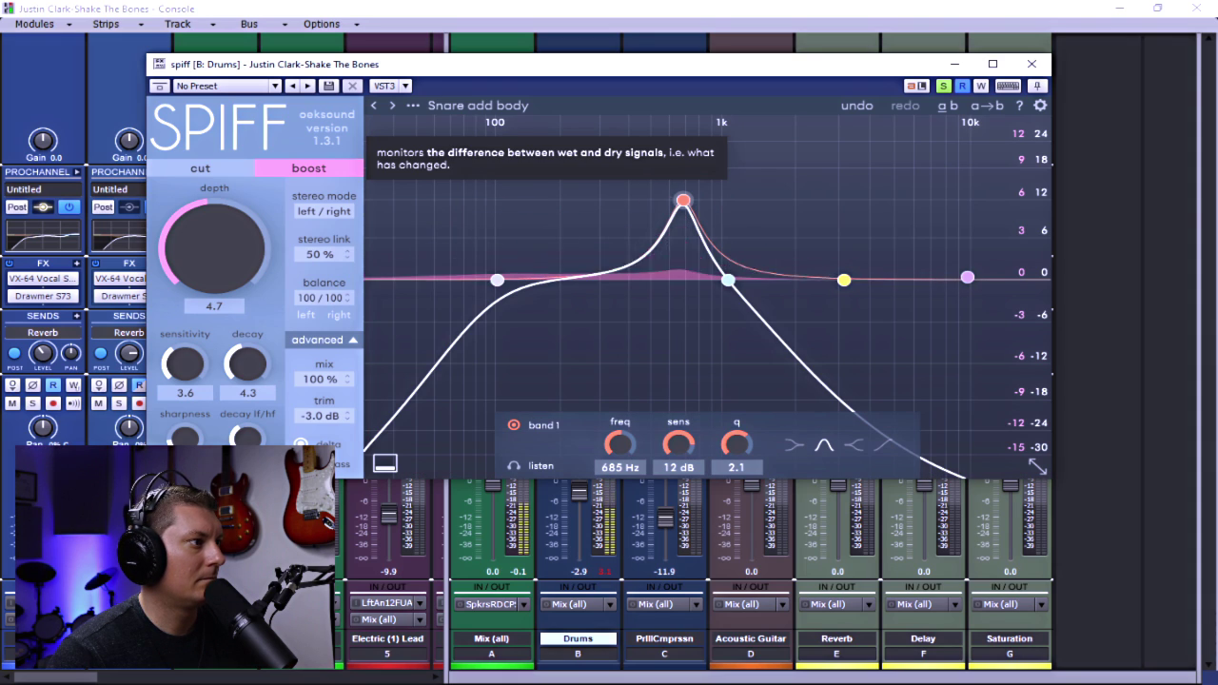
pyautogui.click(513, 466)
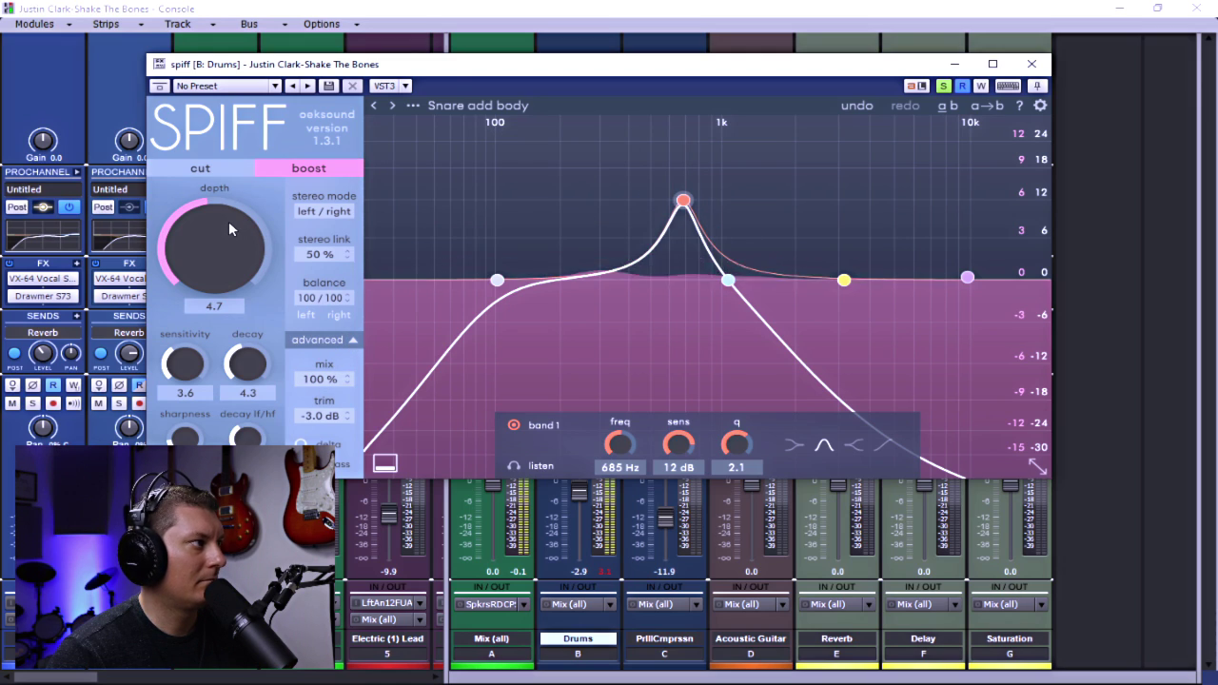
pyautogui.moveTo(220, 228); pyautogui.dragTo(220, 239)
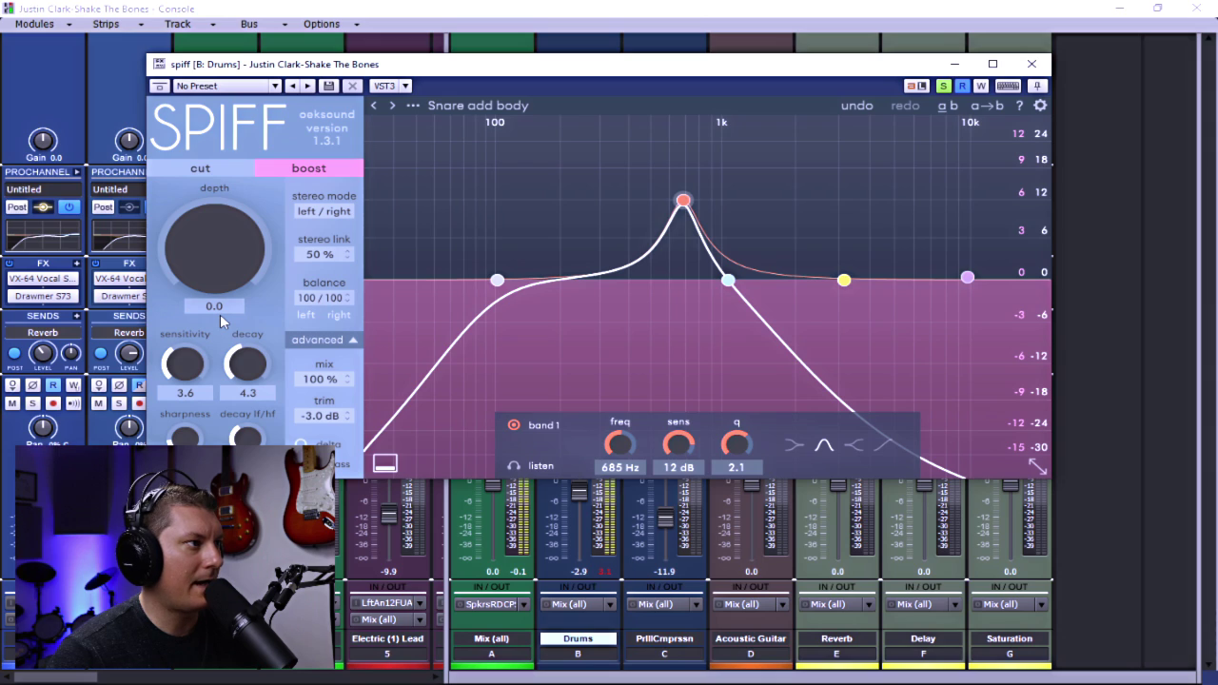
pyautogui.moveTo(220, 315); pyautogui.dragTo(246, 225)
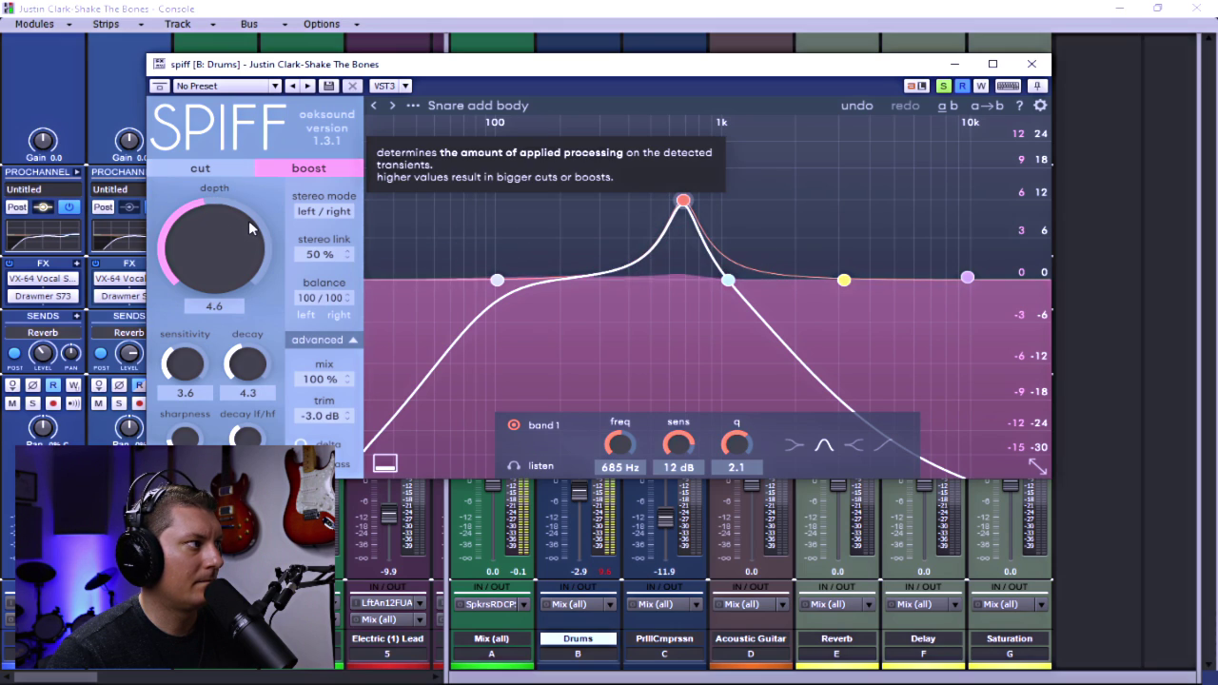
pyautogui.hotkey('ctrl', 's')
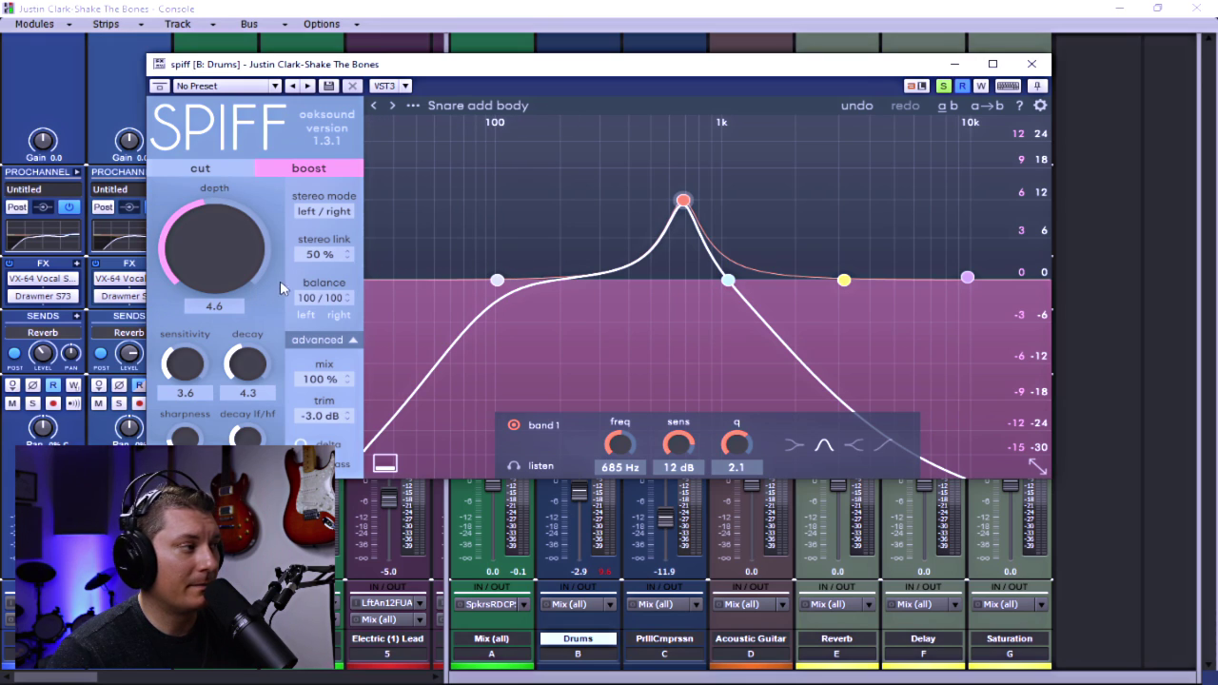
# Close the spiff window and remove the plug-in from the Drums bus
pyautogui.click(1034, 64)
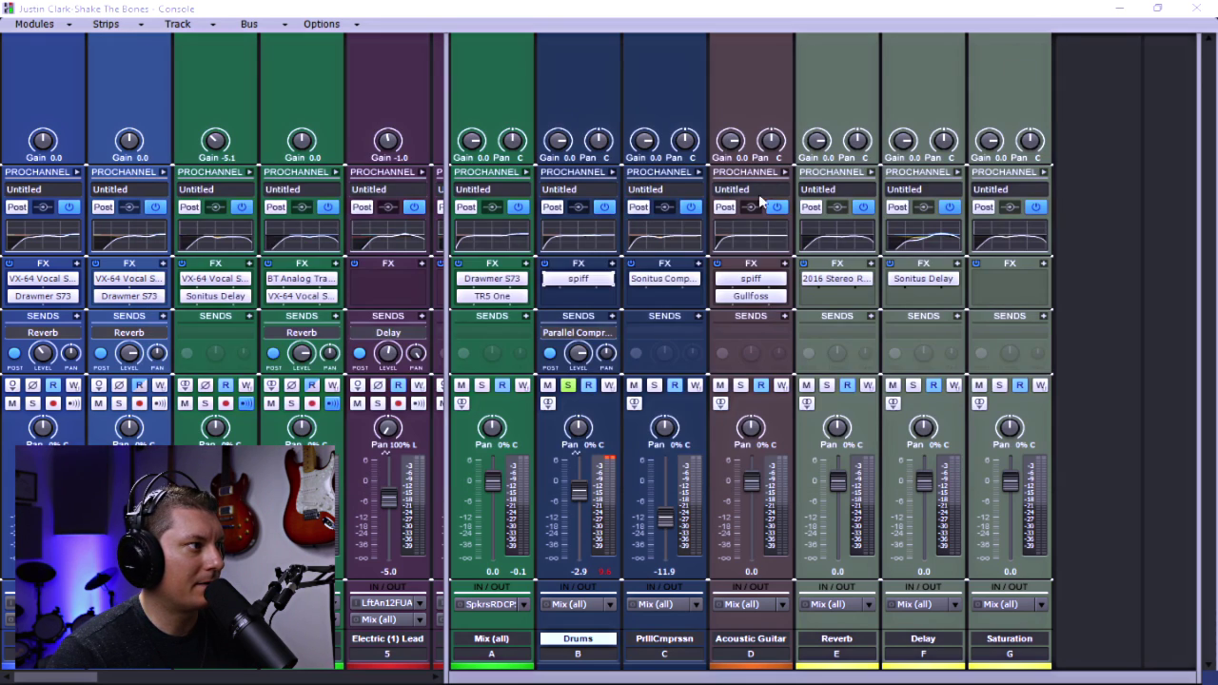
pyautogui.rightClick(558, 283)
pyautogui.click(581, 295)
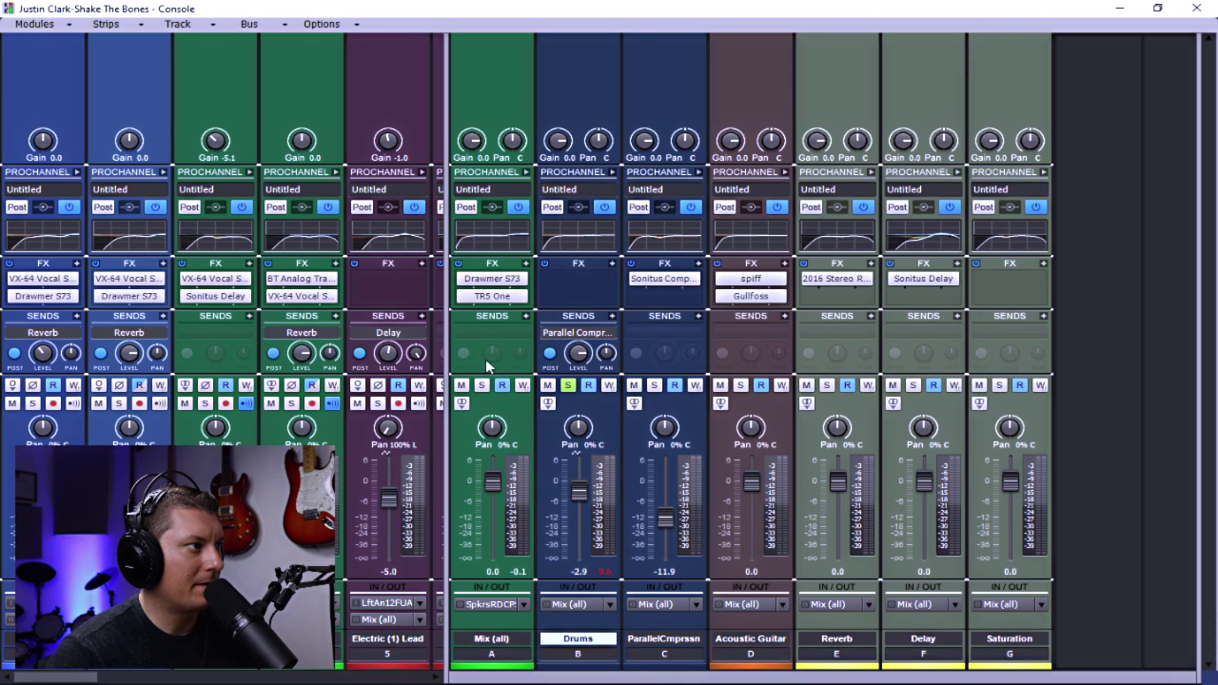
# Insert the spiff audio effect on the Snare track
pyautogui.click(443, 341)
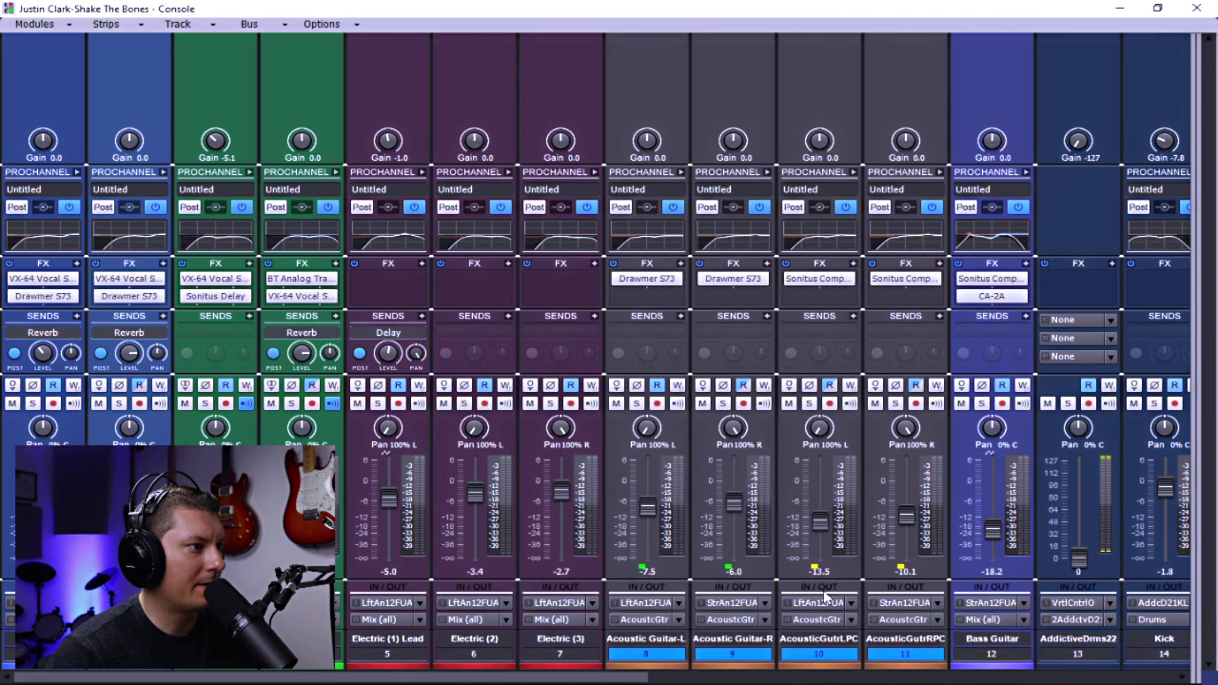
pyautogui.moveTo(611, 680); pyautogui.dragTo(1018, 680)
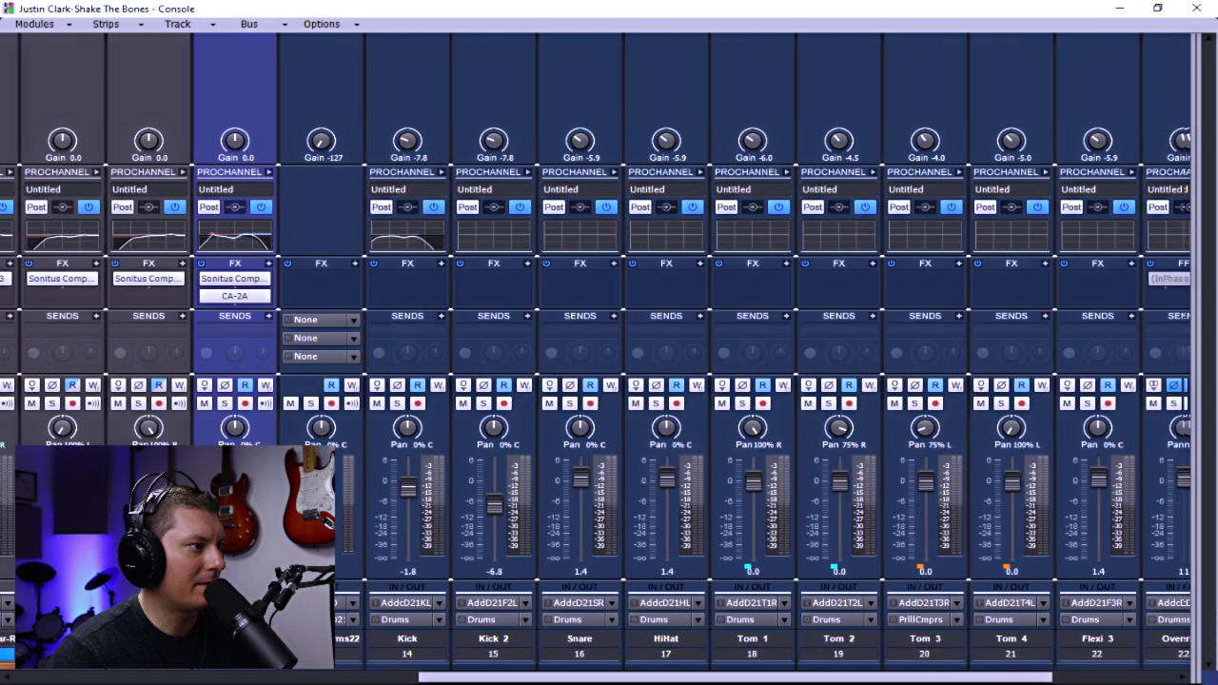
pyautogui.rightClick(577, 291)
pyautogui.moveTo(614, 303)
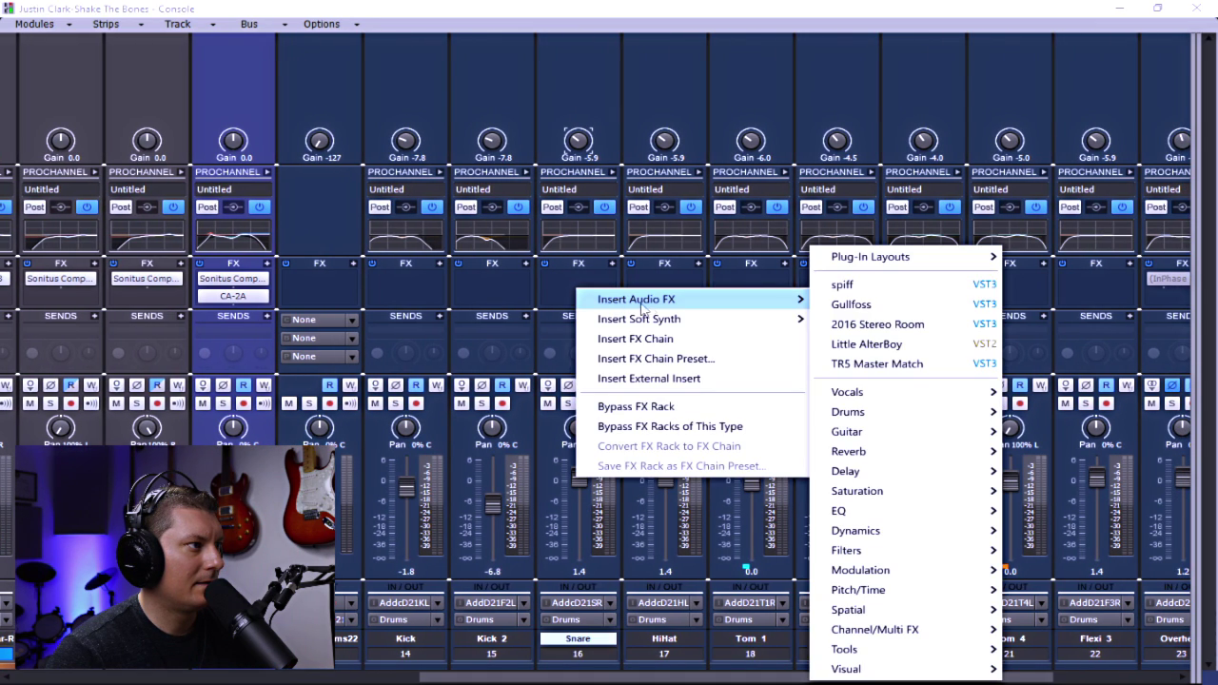
pyautogui.click(876, 289)
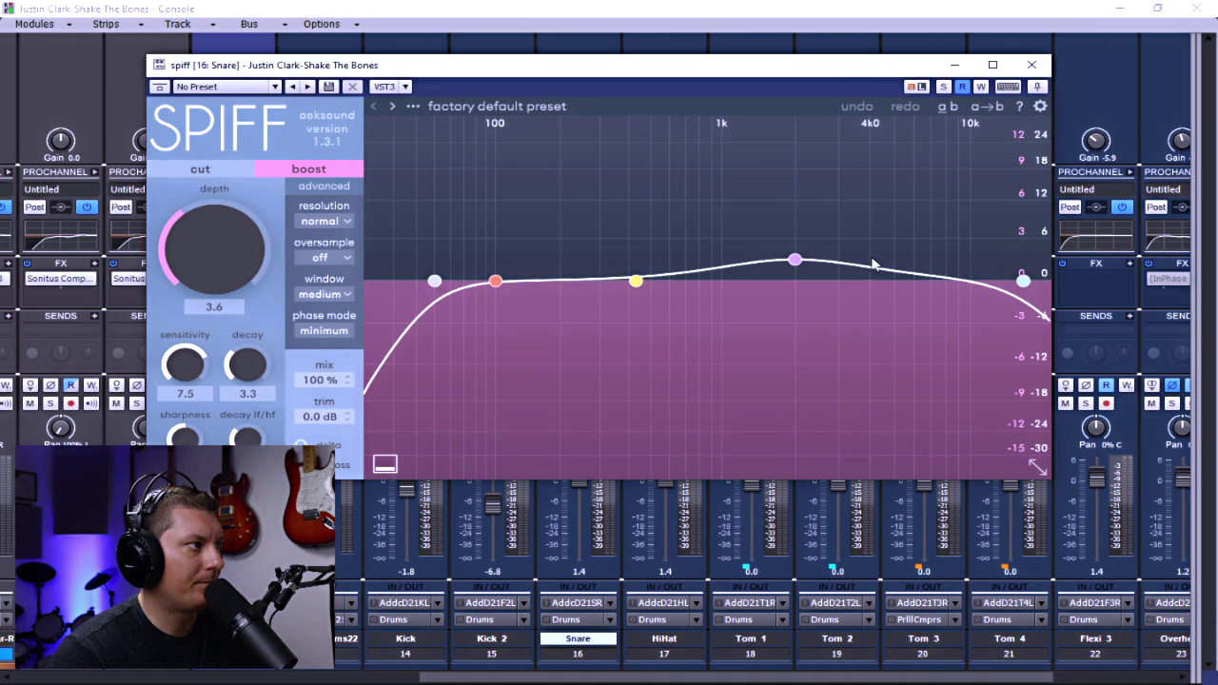
# Load the Snare add body preset from spiff's Drums category and reopen the plug-in window on the Snare track
pyautogui.click(497, 106)
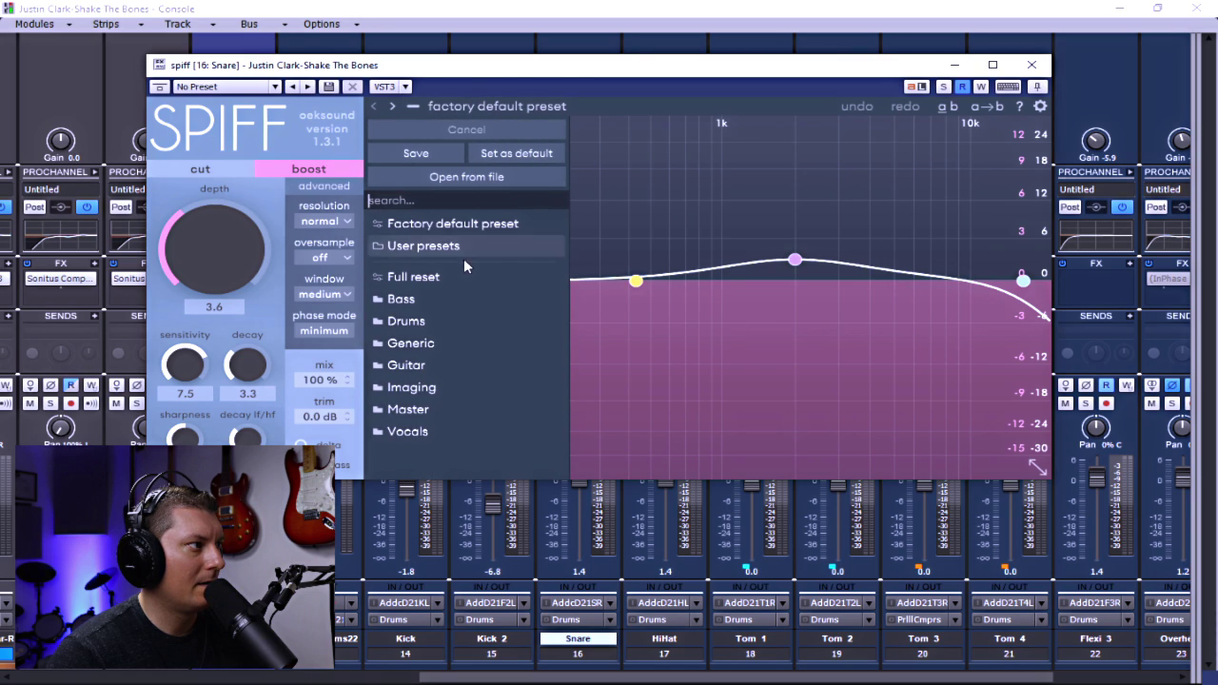
pyautogui.moveTo(405, 323)
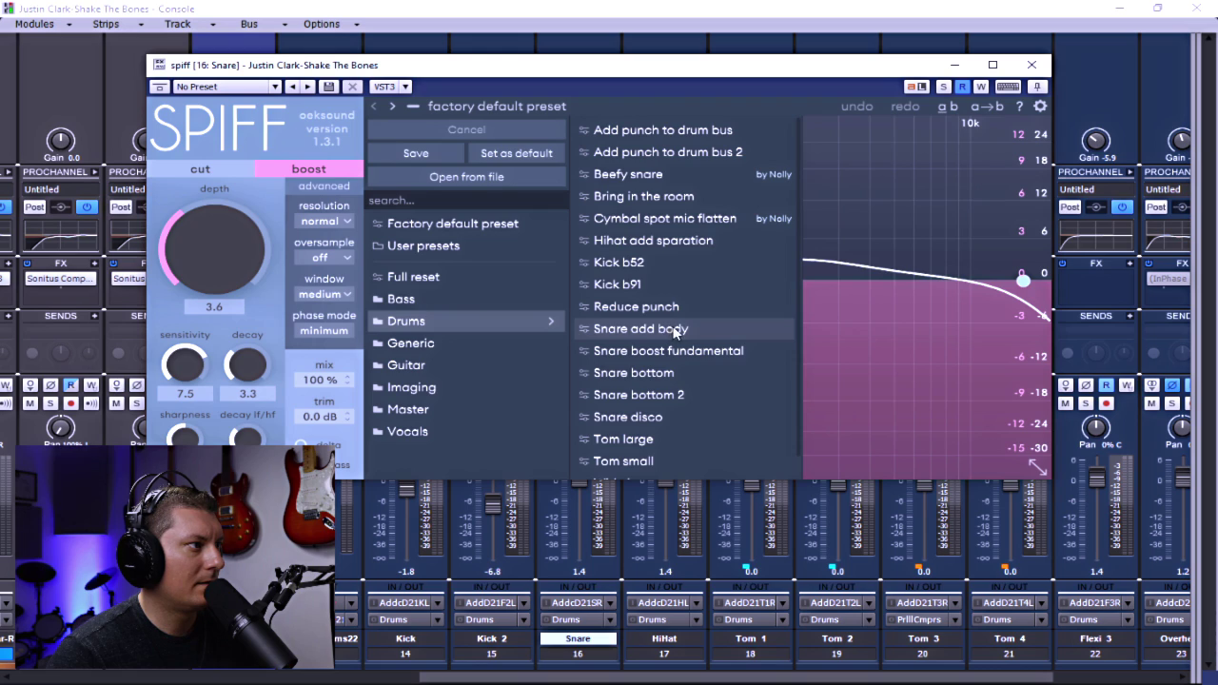
pyautogui.click(676, 329)
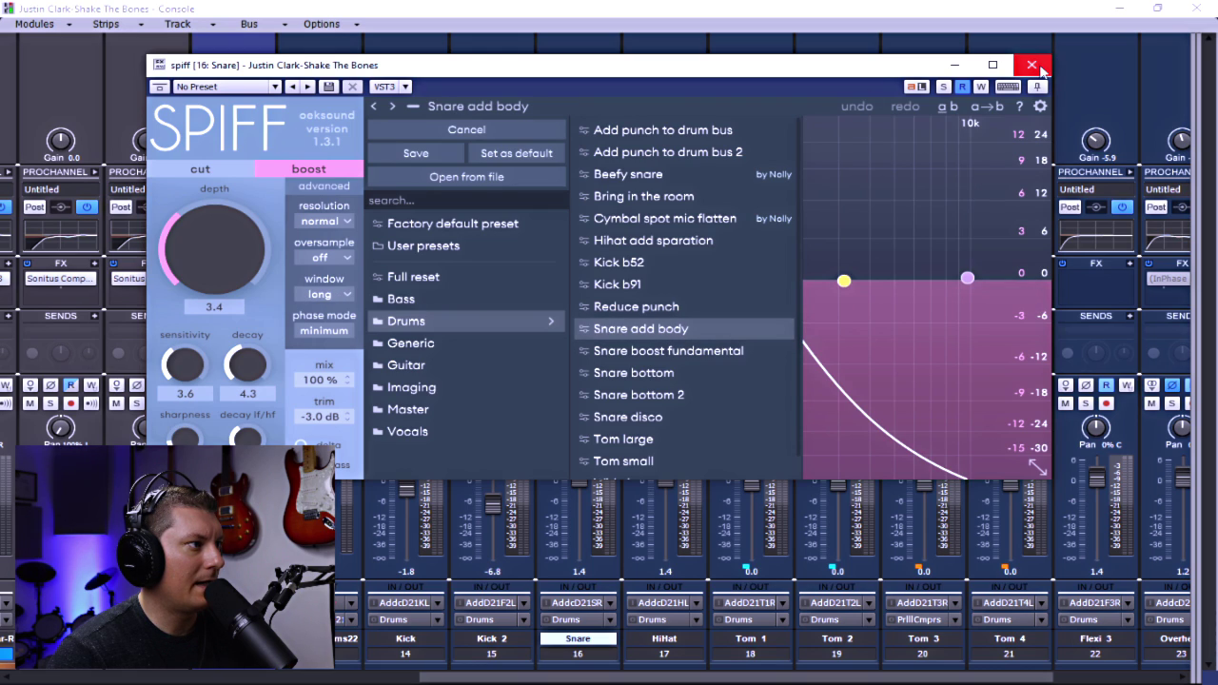
pyautogui.click(1033, 64)
pyautogui.doubleClick(578, 279)
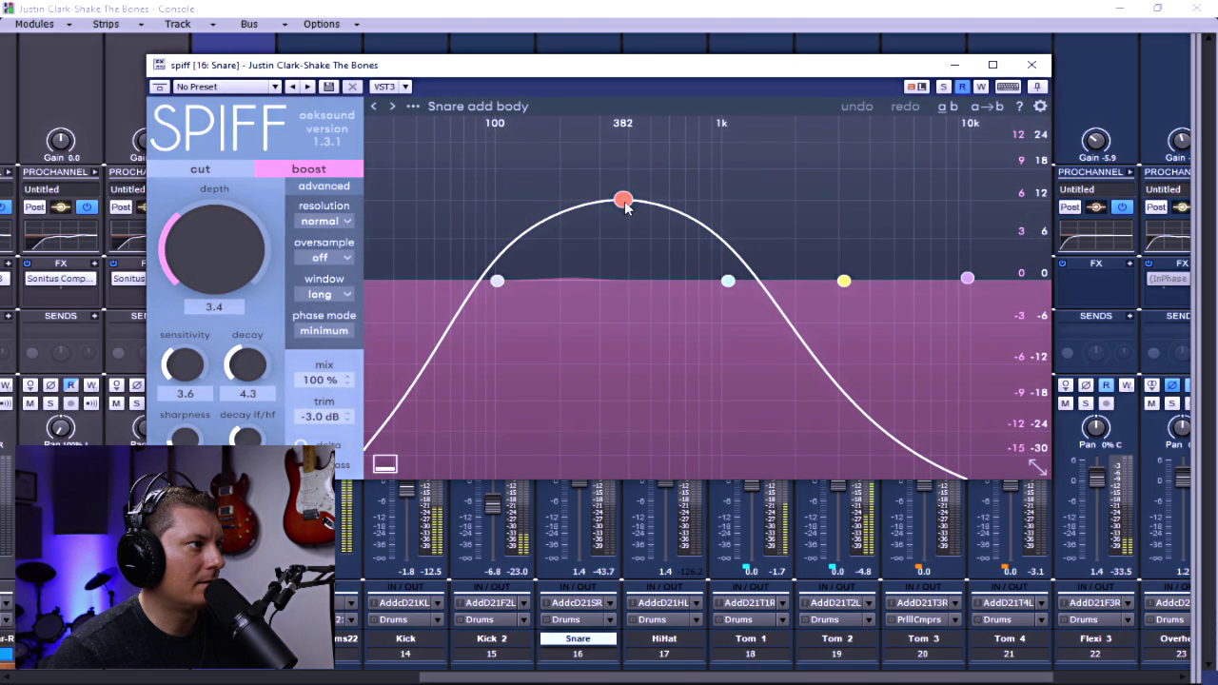
# Move band 1 to about 534 Hz, and solo the Snare track with its spiff window reopened
pyautogui.moveTo(625, 207); pyautogui.dragTo(659, 203)
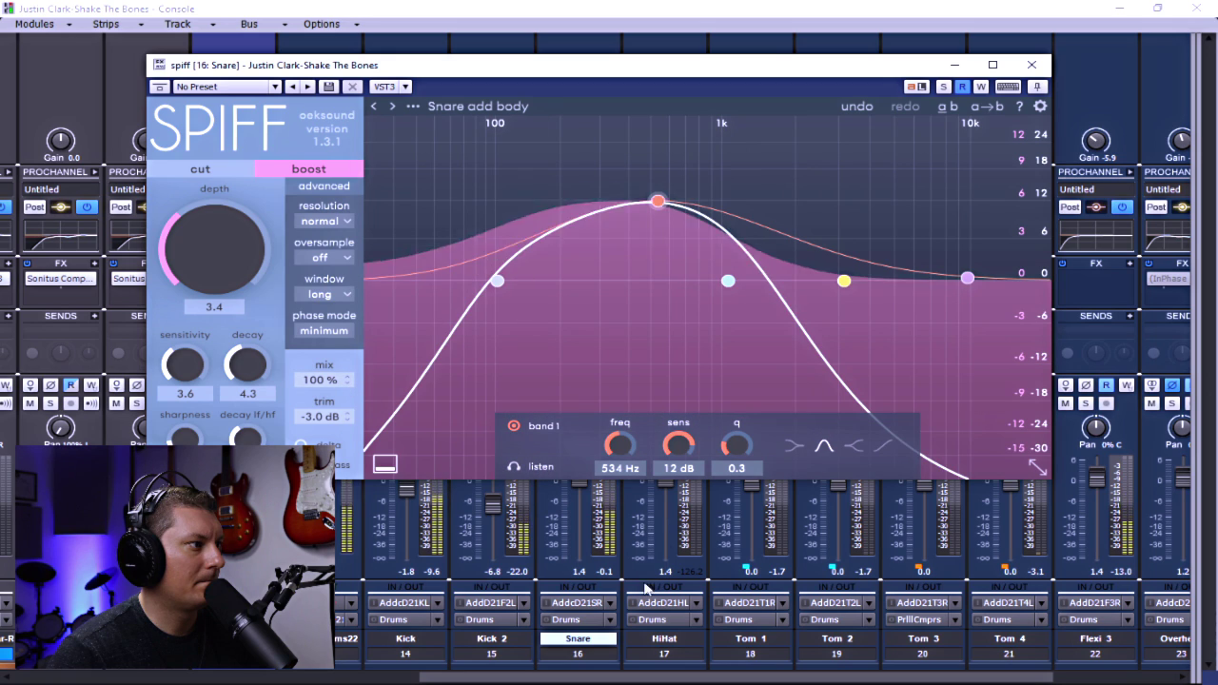
pyautogui.moveTo(886, 55); pyautogui.dragTo(338, 53)
pyautogui.click(400, 238)
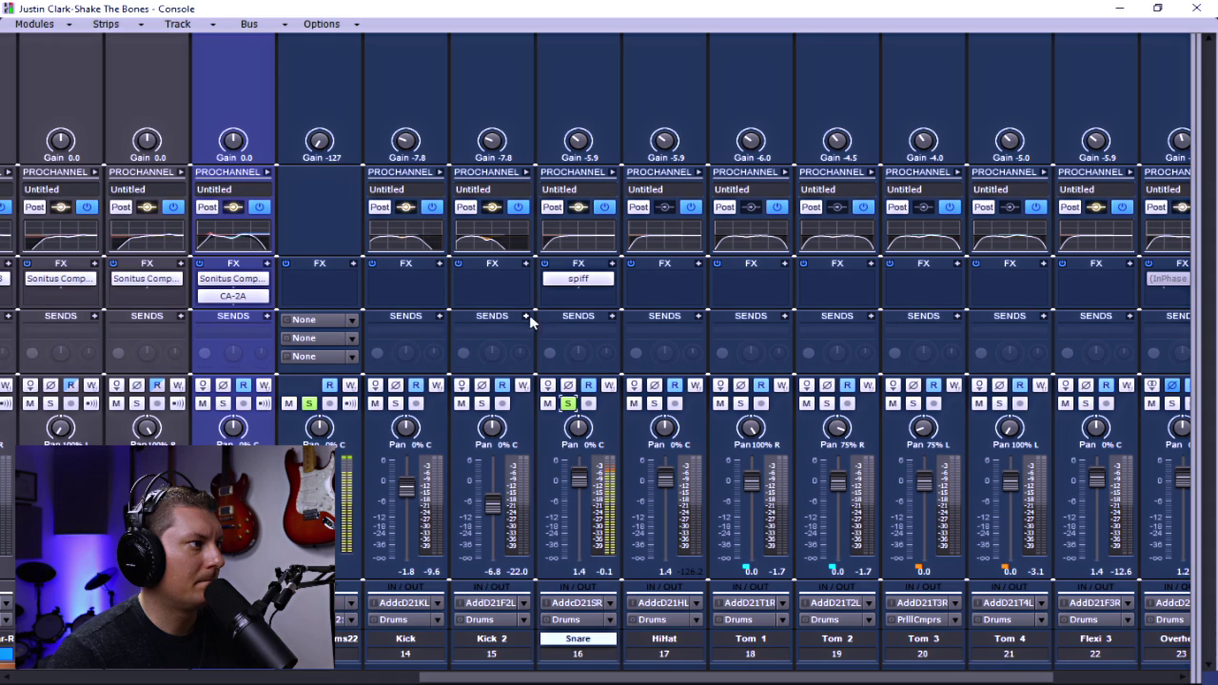
pyautogui.doubleClick(578, 278)
pyautogui.moveTo(250, 89); pyautogui.dragTo(799, 96)
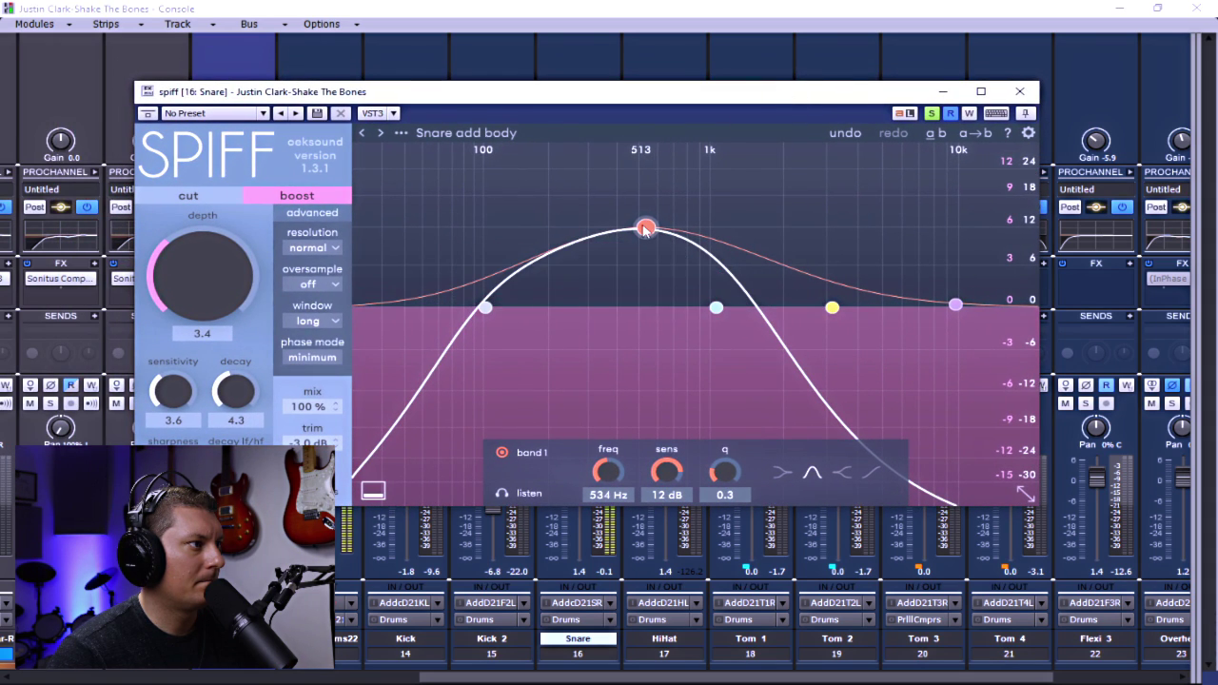
# Set spiff's depth to 3.1 and move band 1 to 1.4 kHz, band 2 to 5.6 kHz and the hi cut to about 8.7 kHz
pyautogui.moveTo(226, 285); pyautogui.dragTo(181, 241)
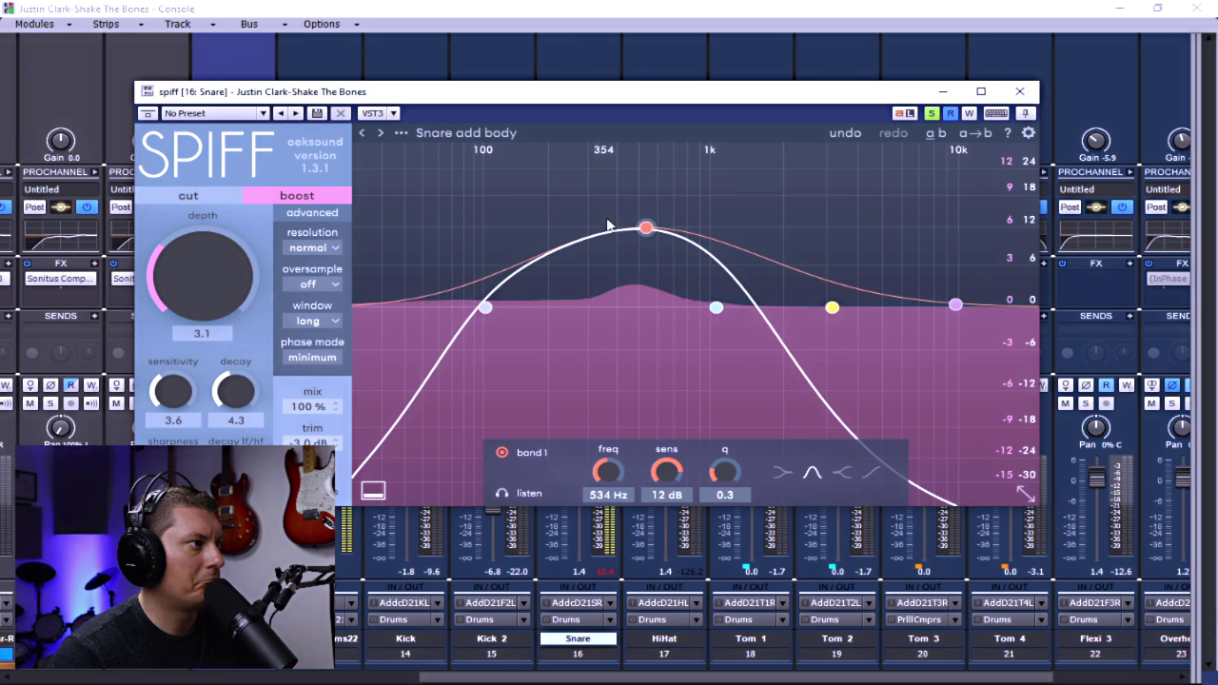
pyautogui.moveTo(645, 233); pyautogui.dragTo(757, 202)
pyautogui.moveTo(826, 314); pyautogui.dragTo(859, 313)
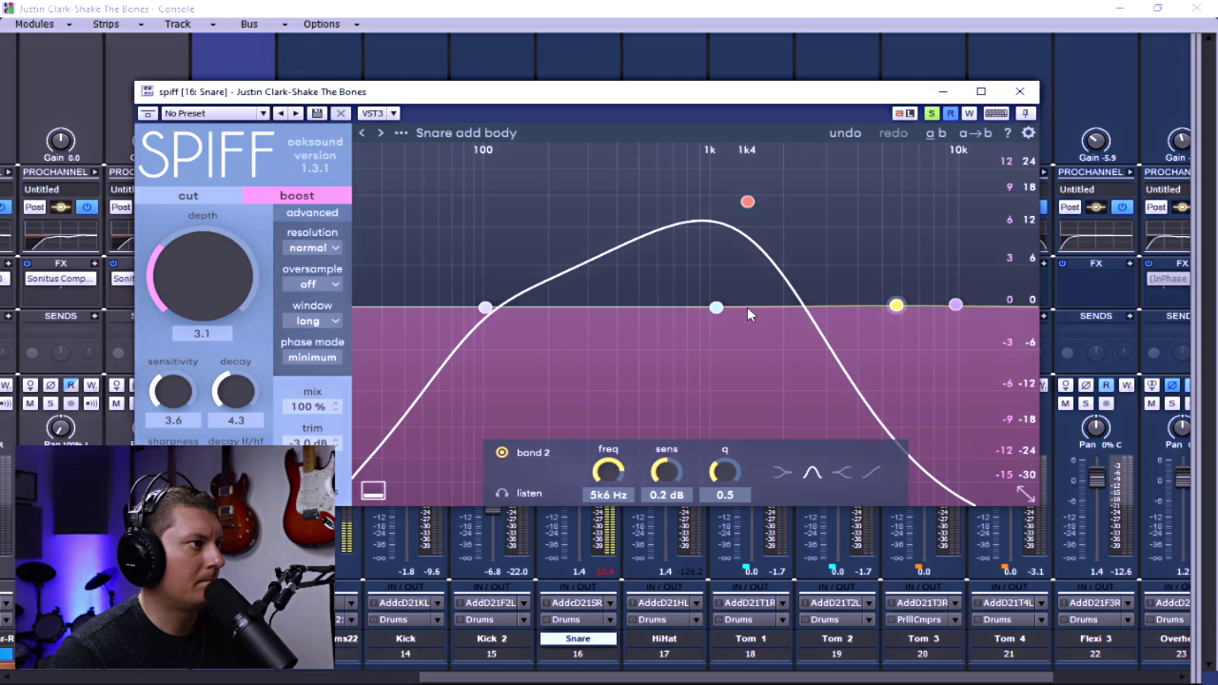
pyautogui.moveTo(748, 314); pyautogui.dragTo(958, 328)
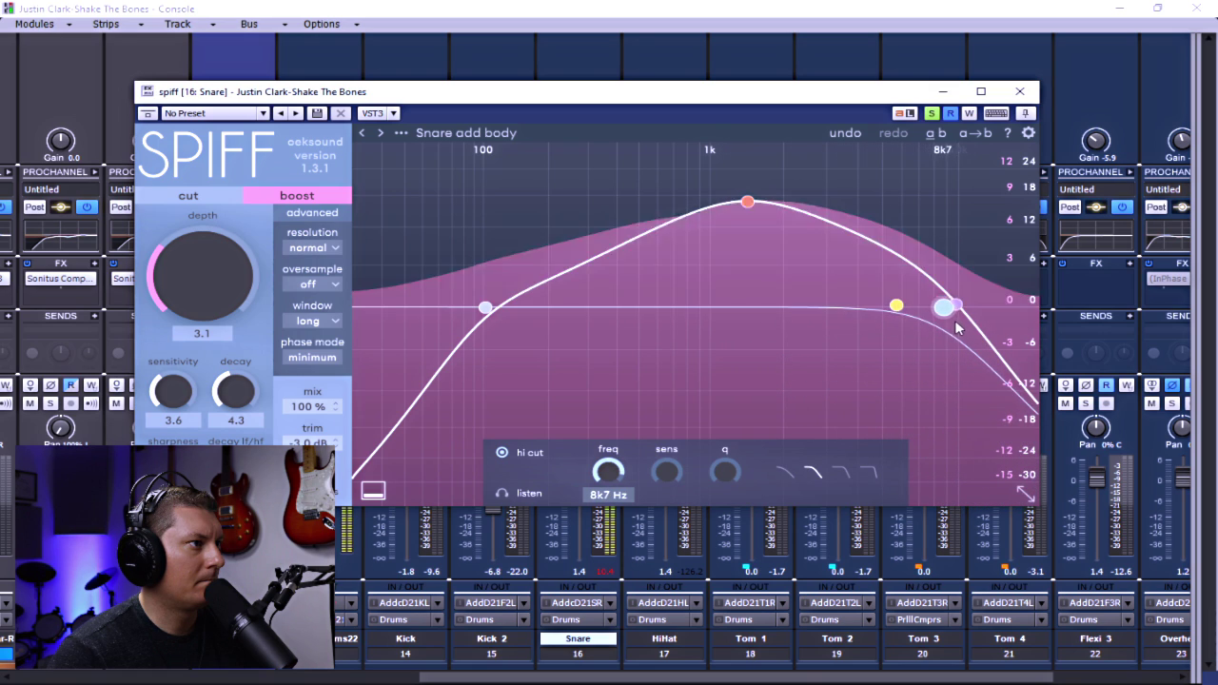
# Set band 1's sensitivity to 11 dB and its Q to 1.4, and audition the band on its own
pyautogui.moveTo(750, 202); pyautogui.dragTo(752, 243)
pyautogui.scroll(5, 807, 211)
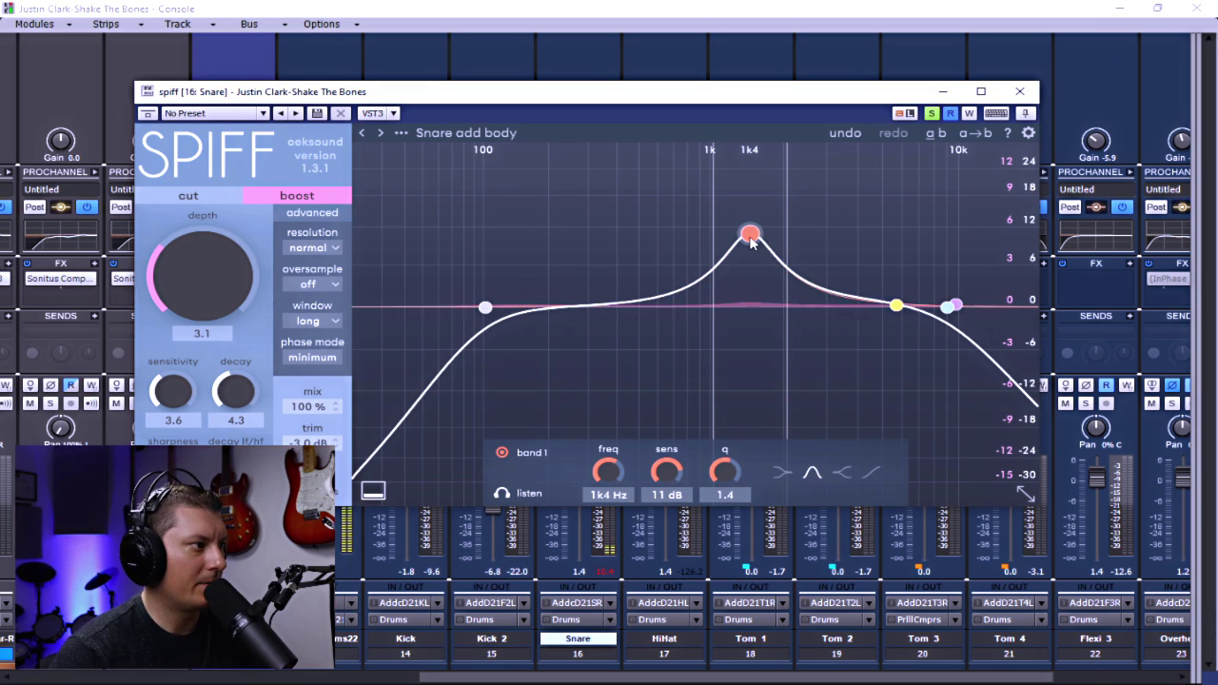
pyautogui.click(509, 494)
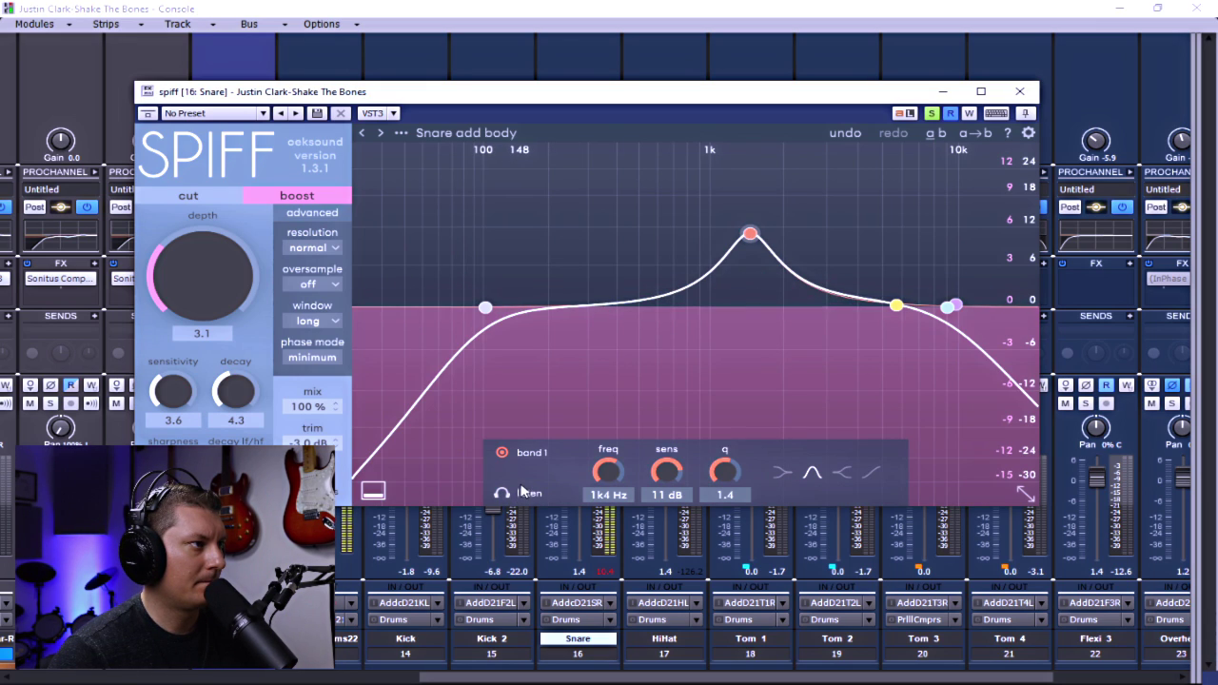
# Set the snare's spiff depth to 6.2 and switch the phase mode to linear
pyautogui.moveTo(221, 275); pyautogui.dragTo(189, 247)
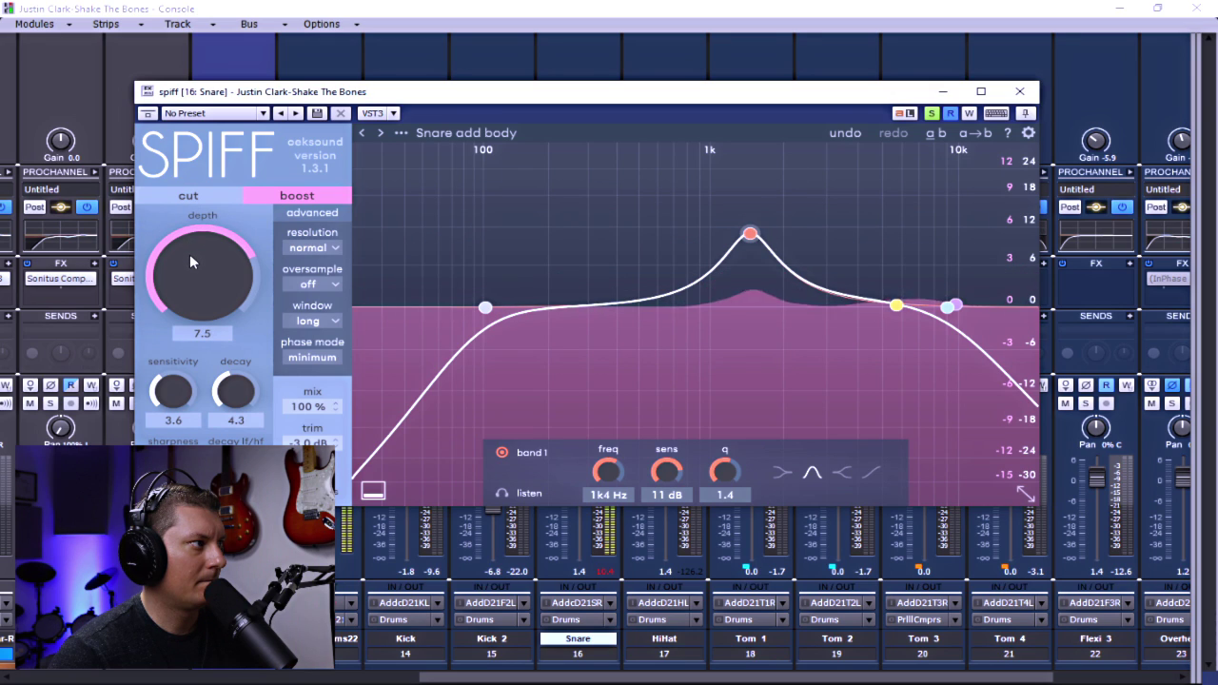
pyautogui.moveTo(189, 254); pyautogui.dragTo(195, 277)
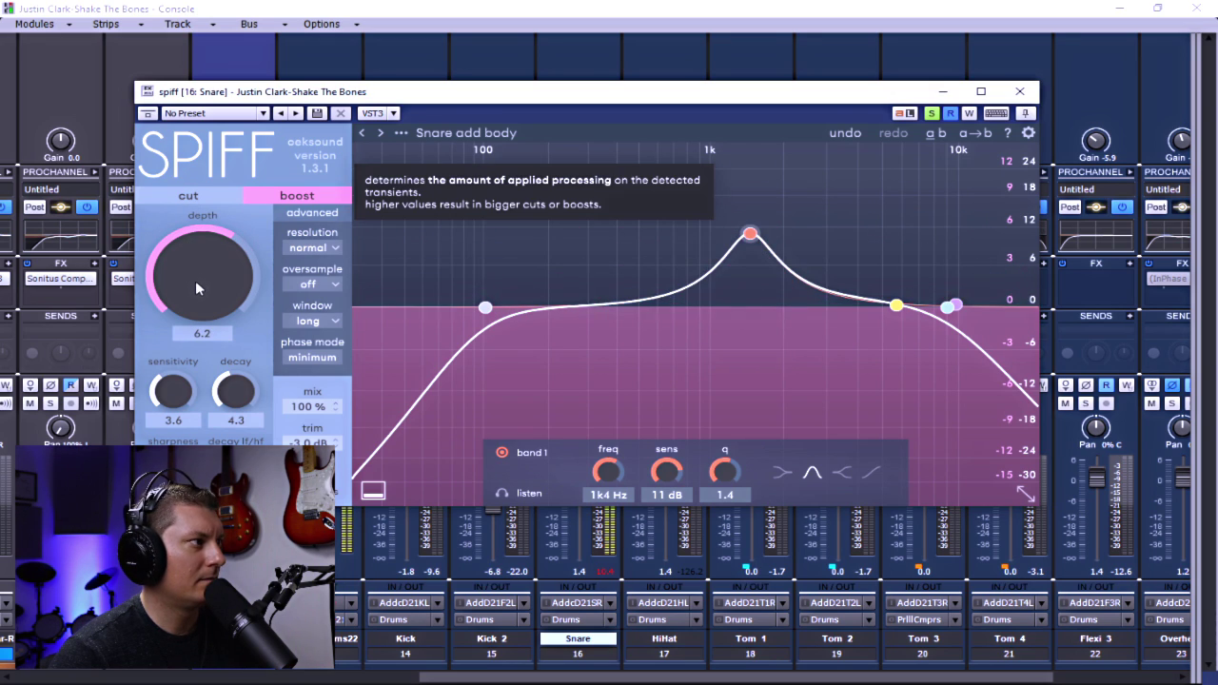
pyautogui.click(306, 358)
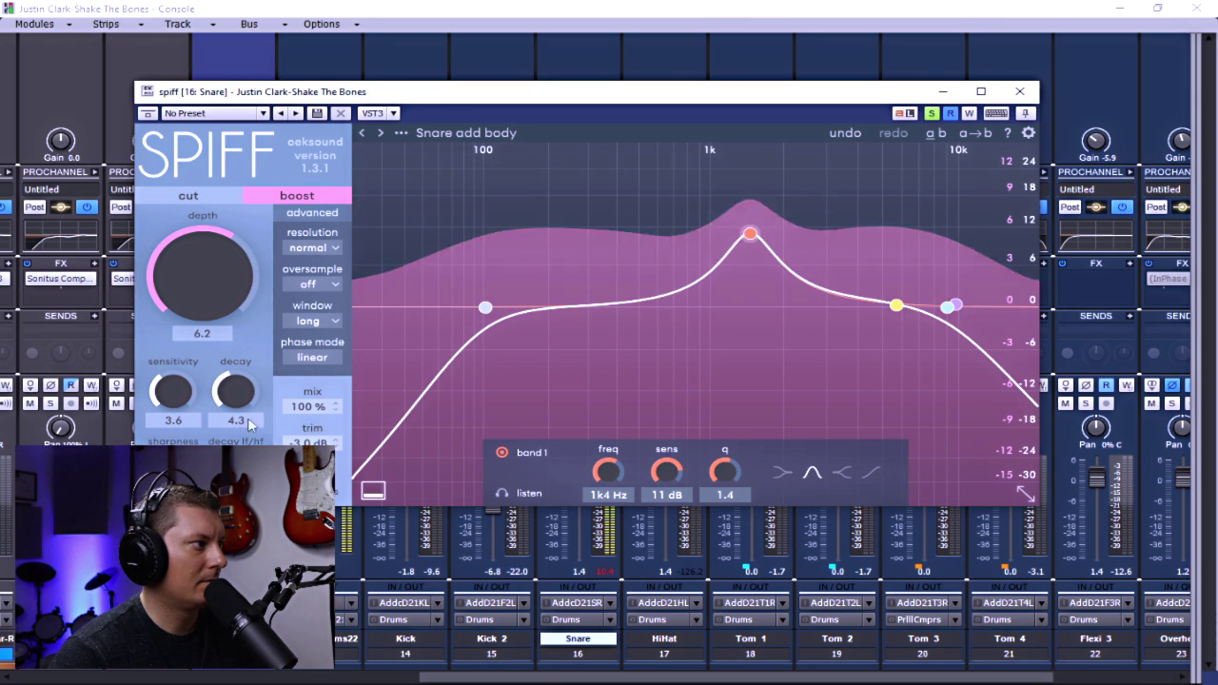
# Set the snare spiff's sensitivity to 4.8 and decay to 5.7, then unsolo the track and close the plug-in
pyautogui.moveTo(172, 406); pyautogui.dragTo(172, 398)
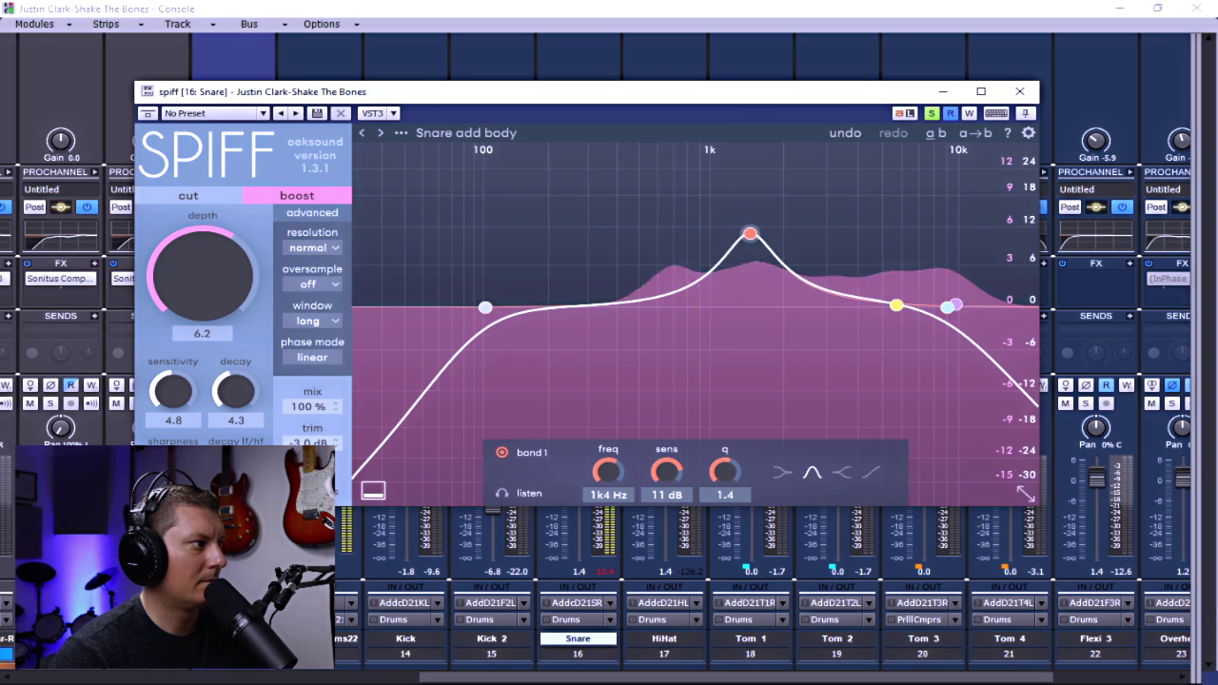
pyautogui.moveTo(228, 403); pyautogui.dragTo(236, 396)
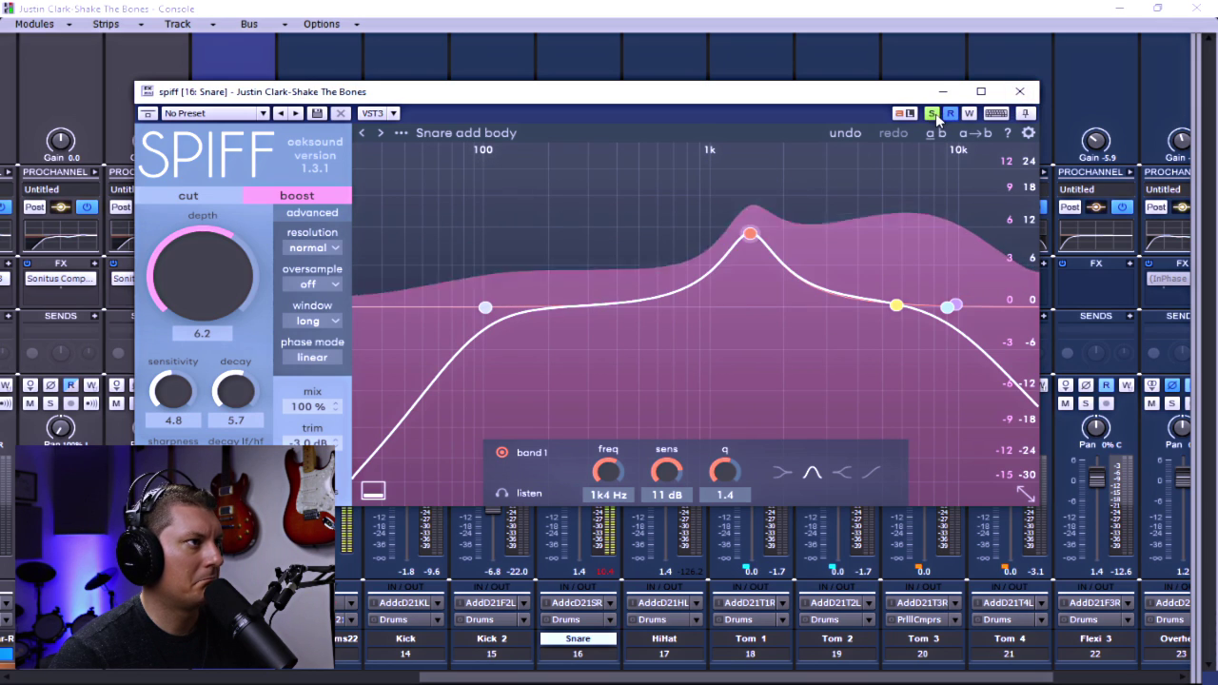
pyautogui.click(1021, 93)
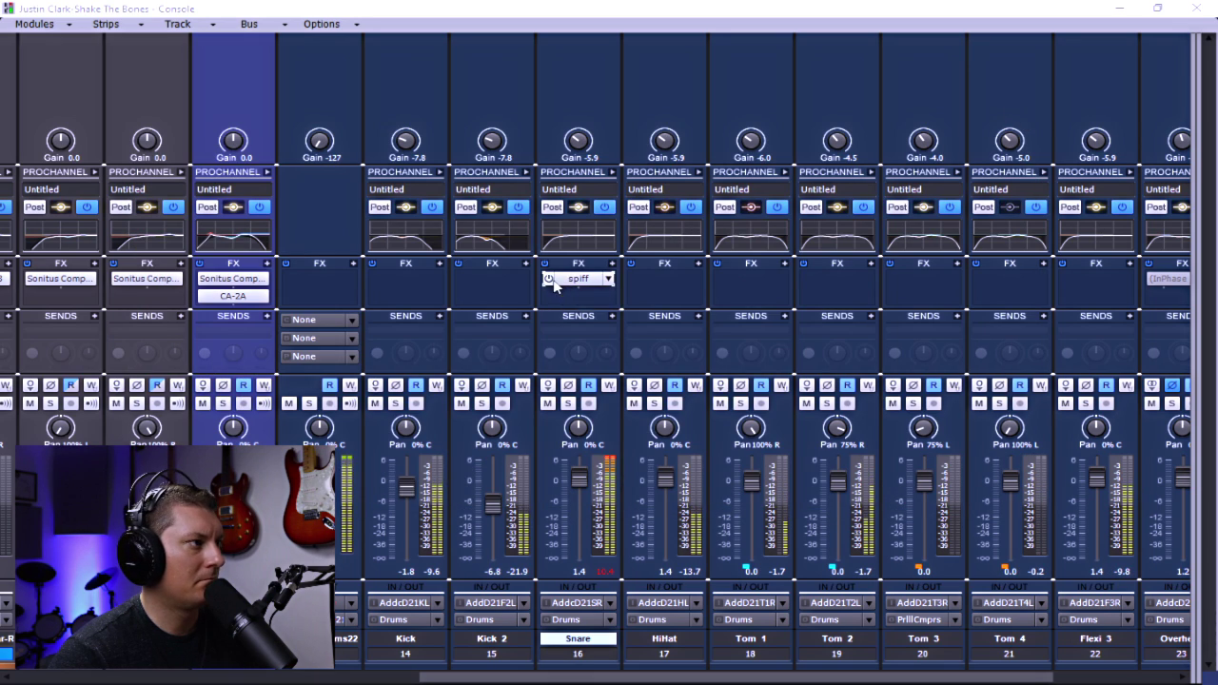
# Lower the Snare track's volume fader to -2.4 dB and save the project
pyautogui.moveTo(578, 479); pyautogui.dragTo(579, 490)
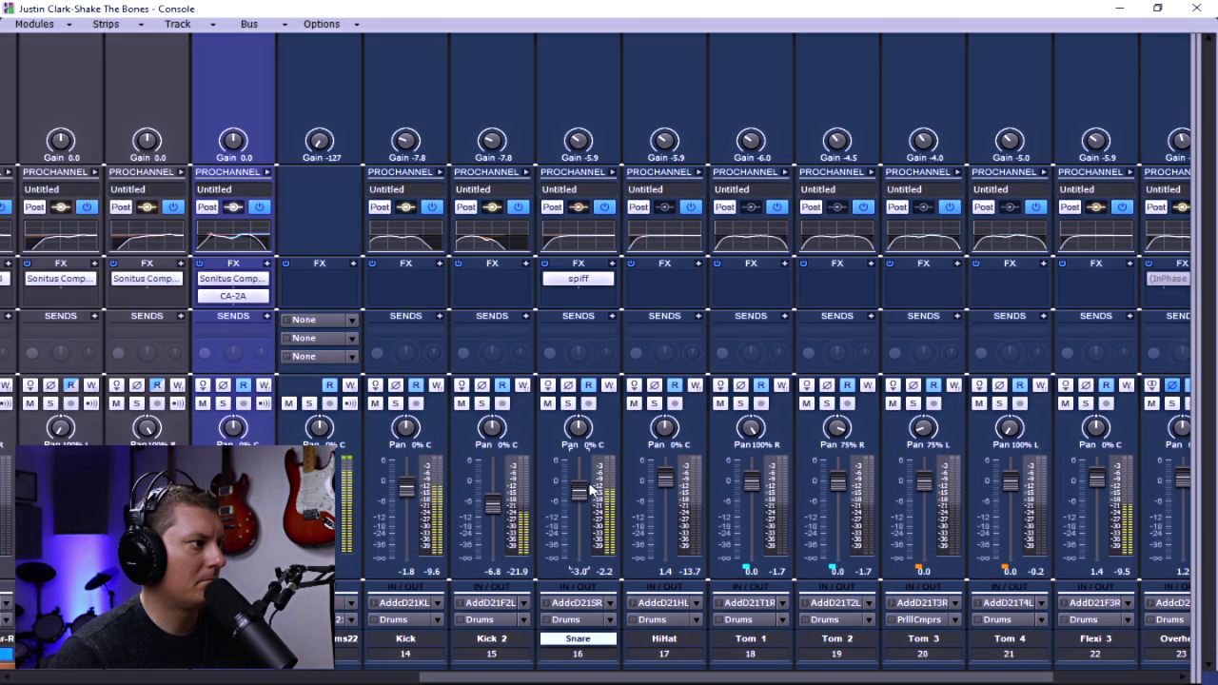
pyautogui.moveTo(579, 494)
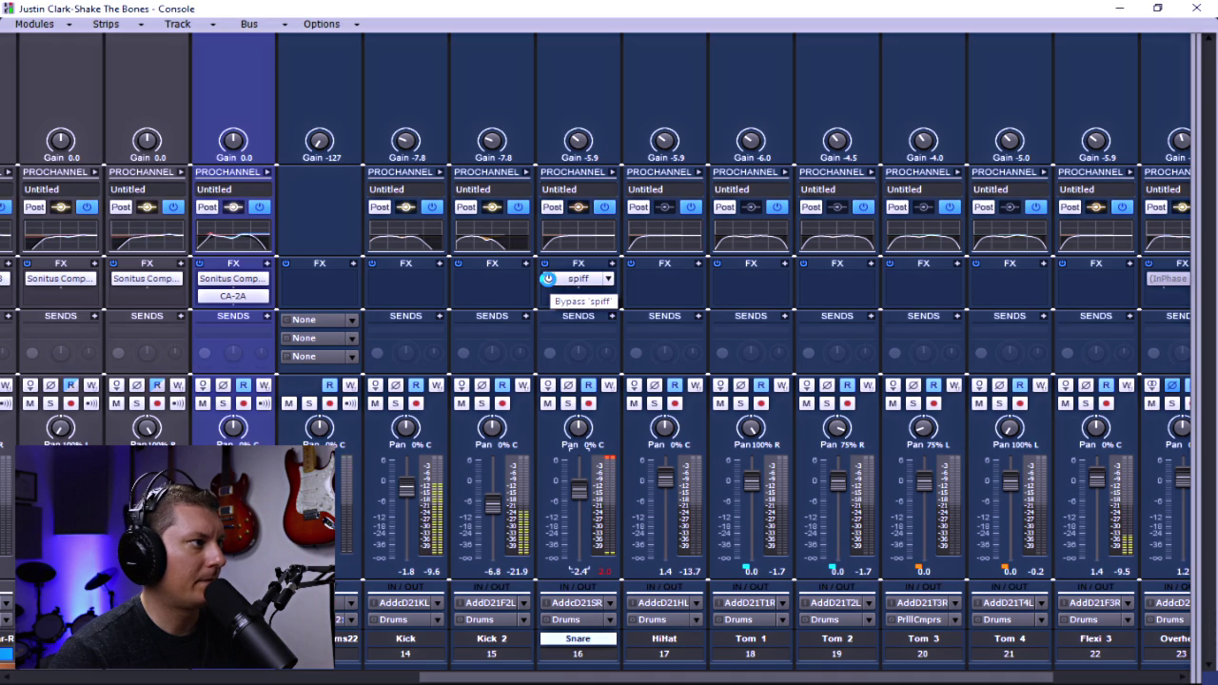
pyautogui.hotkey('ctrl', 's')
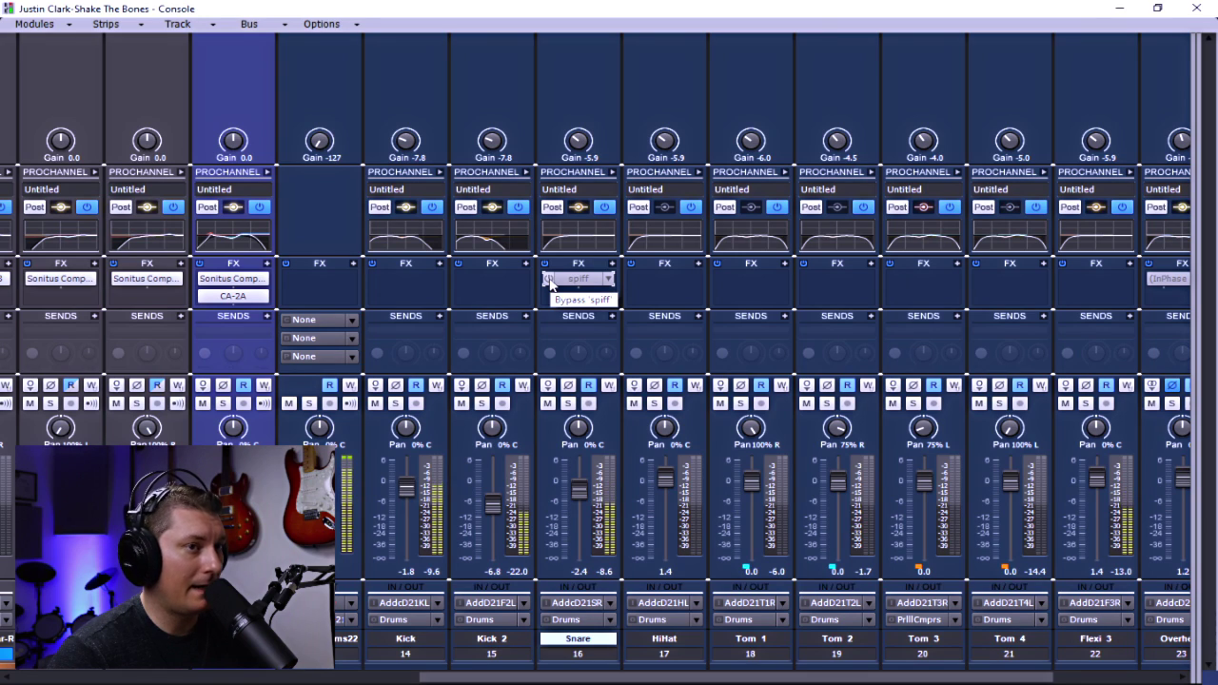
# Compare the snare with its spiff plug-in bypassed and enabled during playback
pyautogui.click(549, 280)
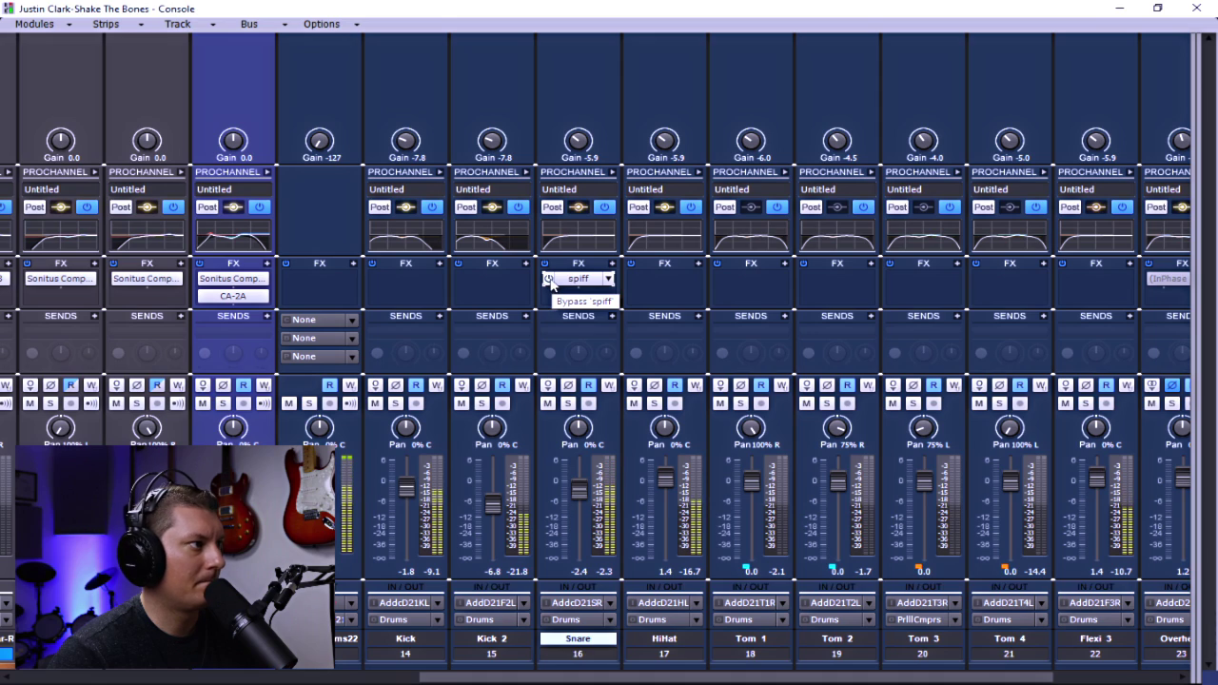
pyautogui.click(548, 279)
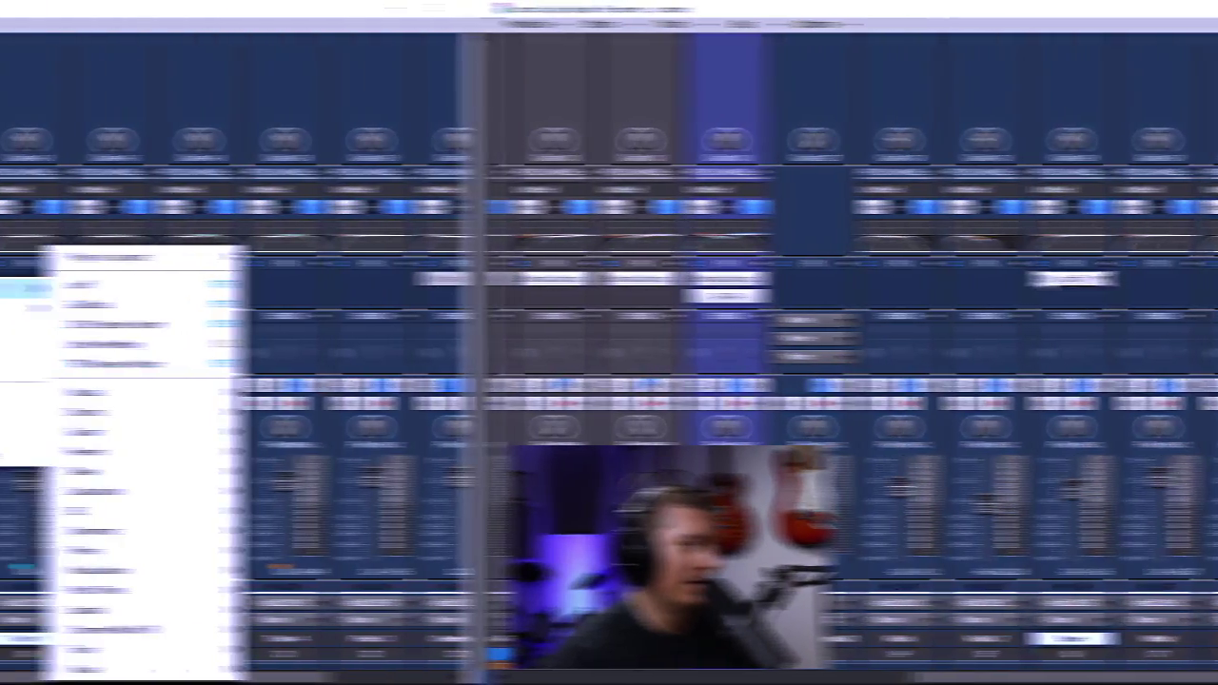
# Insert spiff on the Tom 1 track and load its drum preset Tom small
pyautogui.rightClick(549, 281)
pyautogui.moveTo(706, 295)
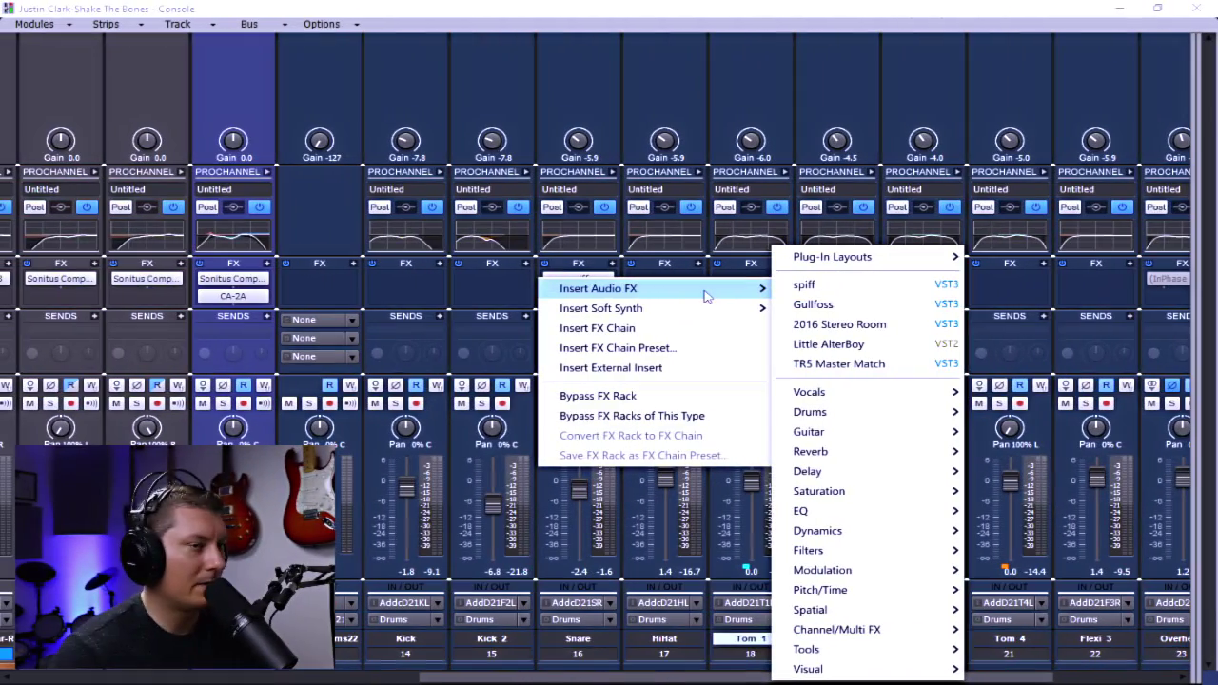
pyautogui.click(798, 284)
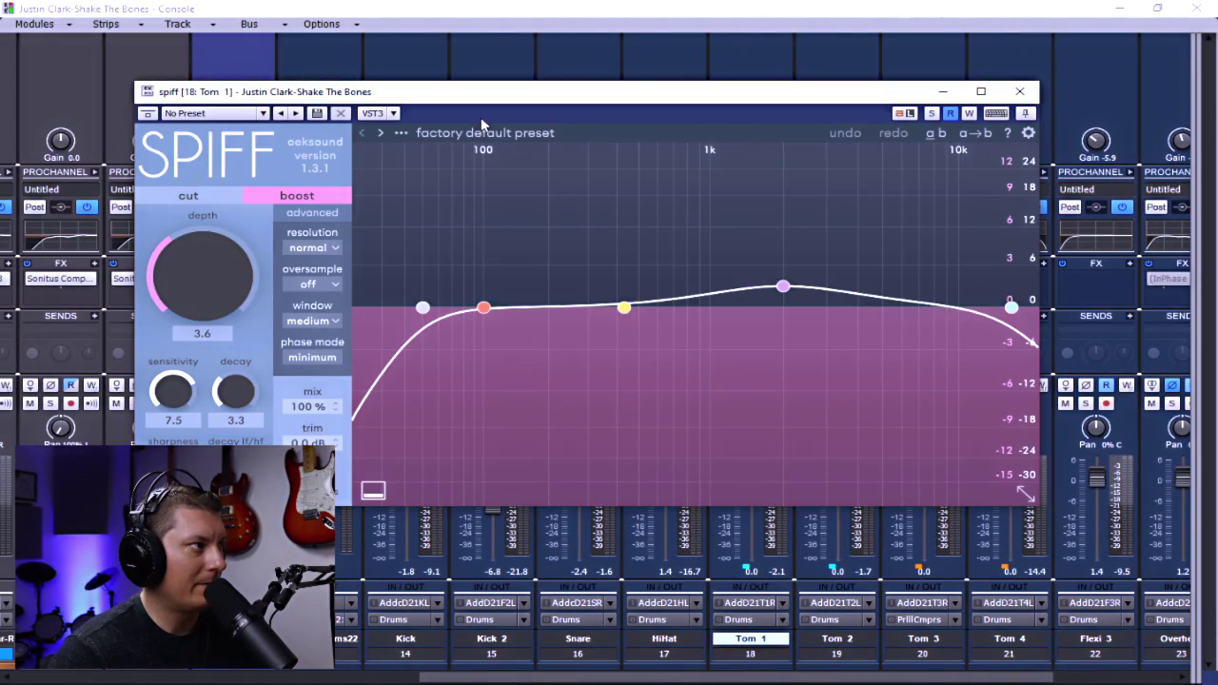
pyautogui.click(482, 132)
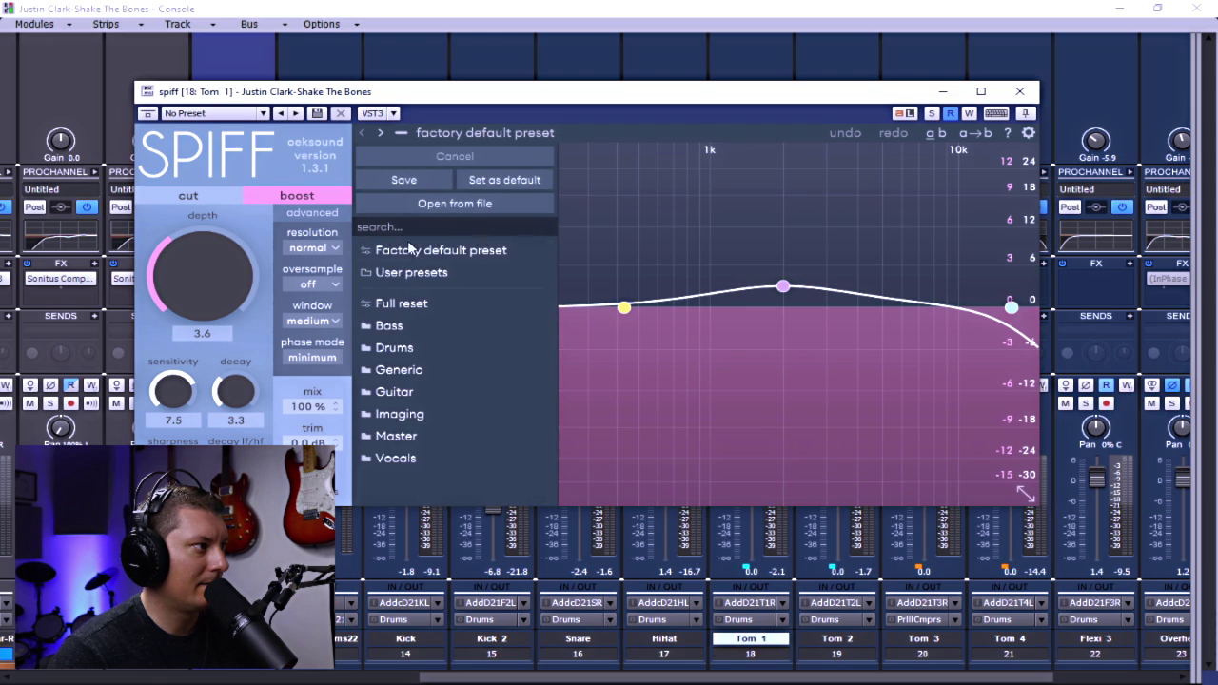
pyautogui.moveTo(386, 353)
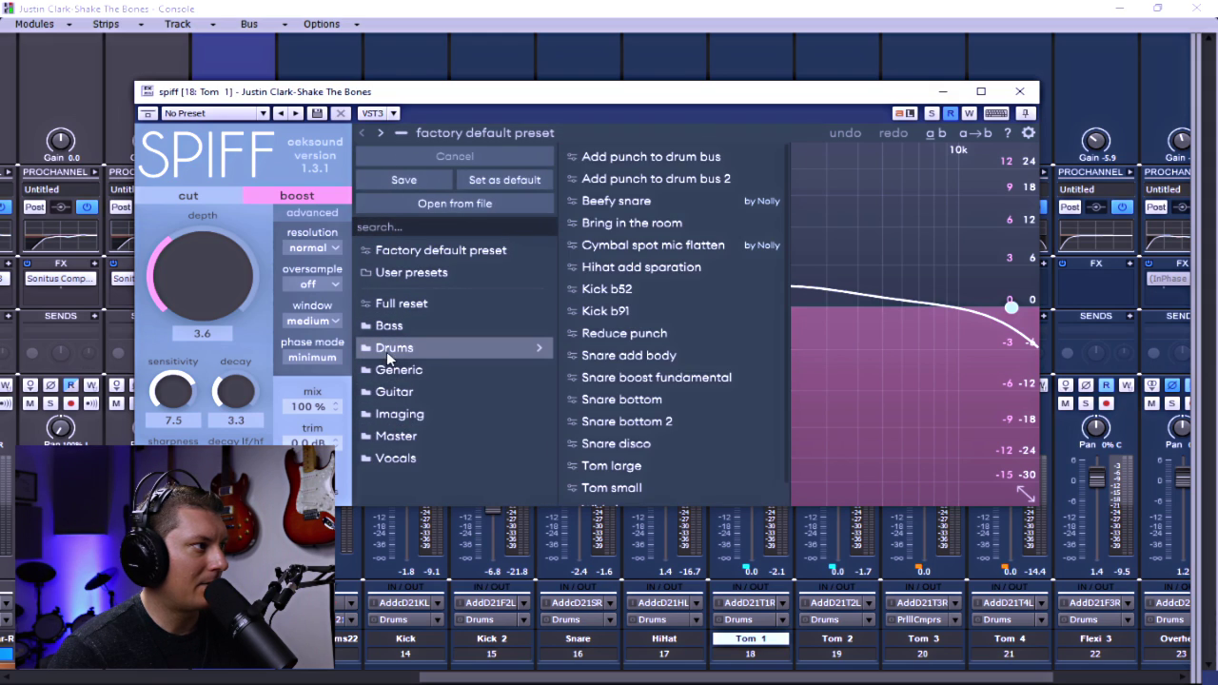
pyautogui.click(638, 488)
pyautogui.click(1019, 91)
# Loop the tom fill from about bar 4 to bar 7 in the track view, and enlarge and solo Tom 1
pyautogui.hotkey('alt', '1')
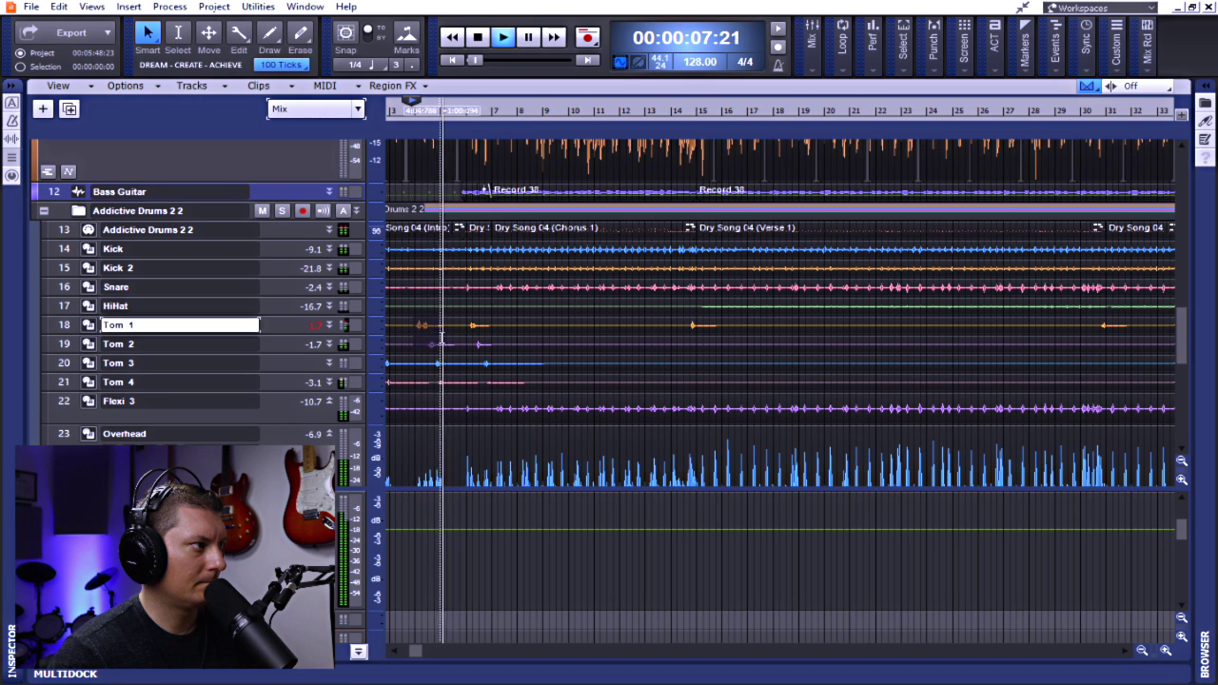
pyautogui.click(485, 333)
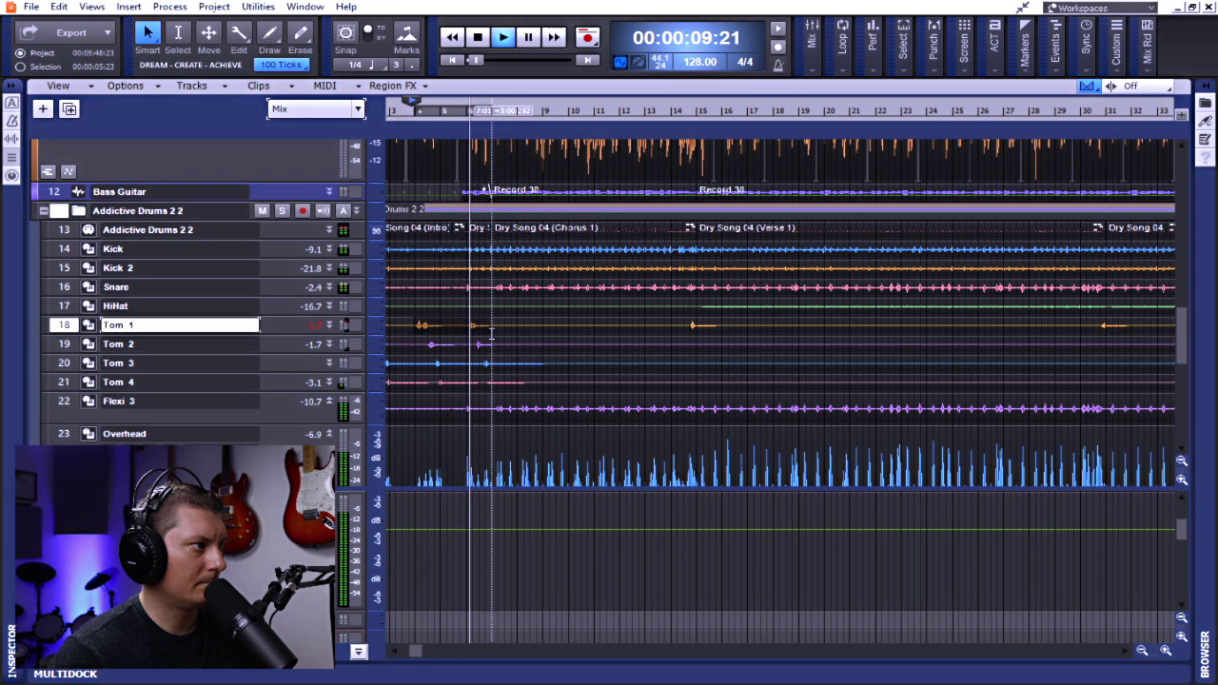
pyautogui.hotkey('ctrl', 'shift', 'l')
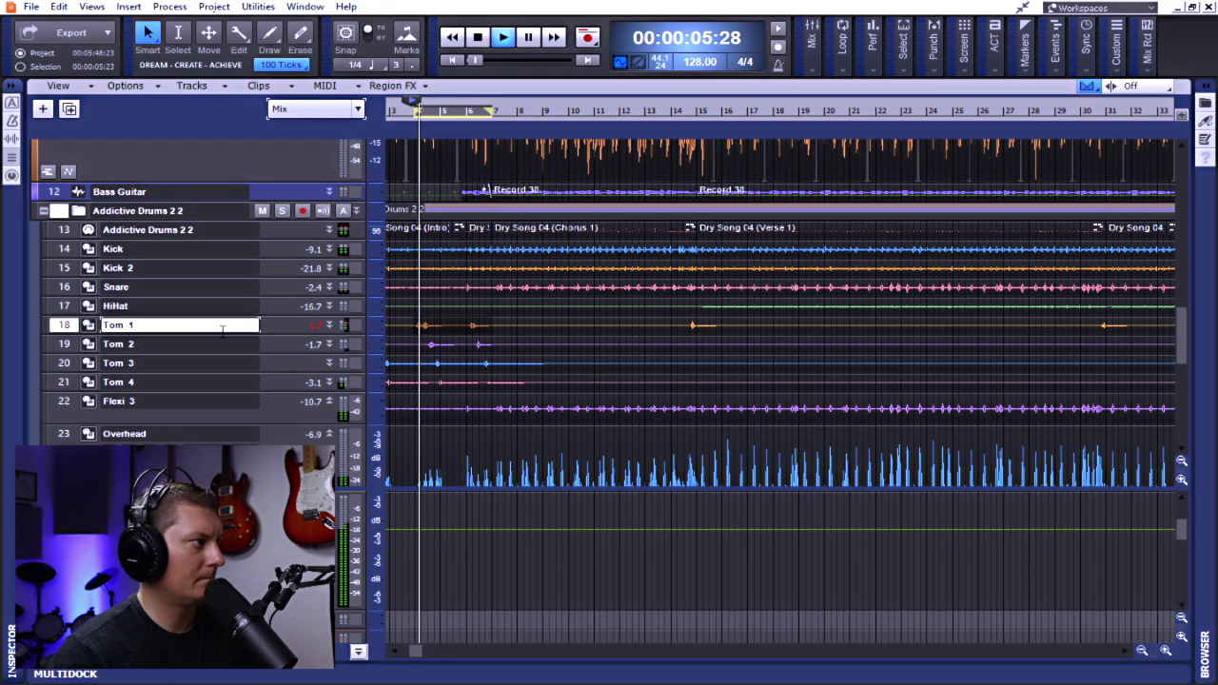
pyautogui.moveTo(272, 333); pyautogui.dragTo(272, 417)
pyautogui.click(128, 343)
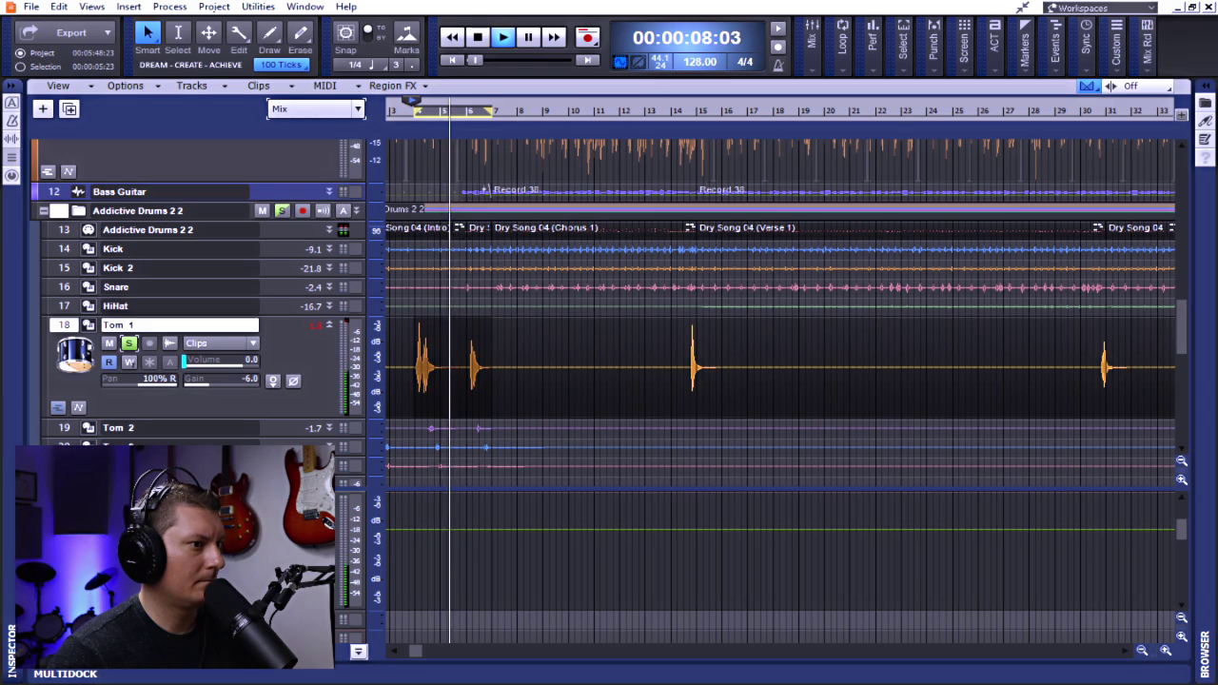
# Reopen Tom 1's spiff from the console and set its depth to 5.1 and decay to 6.1
pyautogui.hotkey('alt', '2')
pyautogui.doubleClick(746, 279)
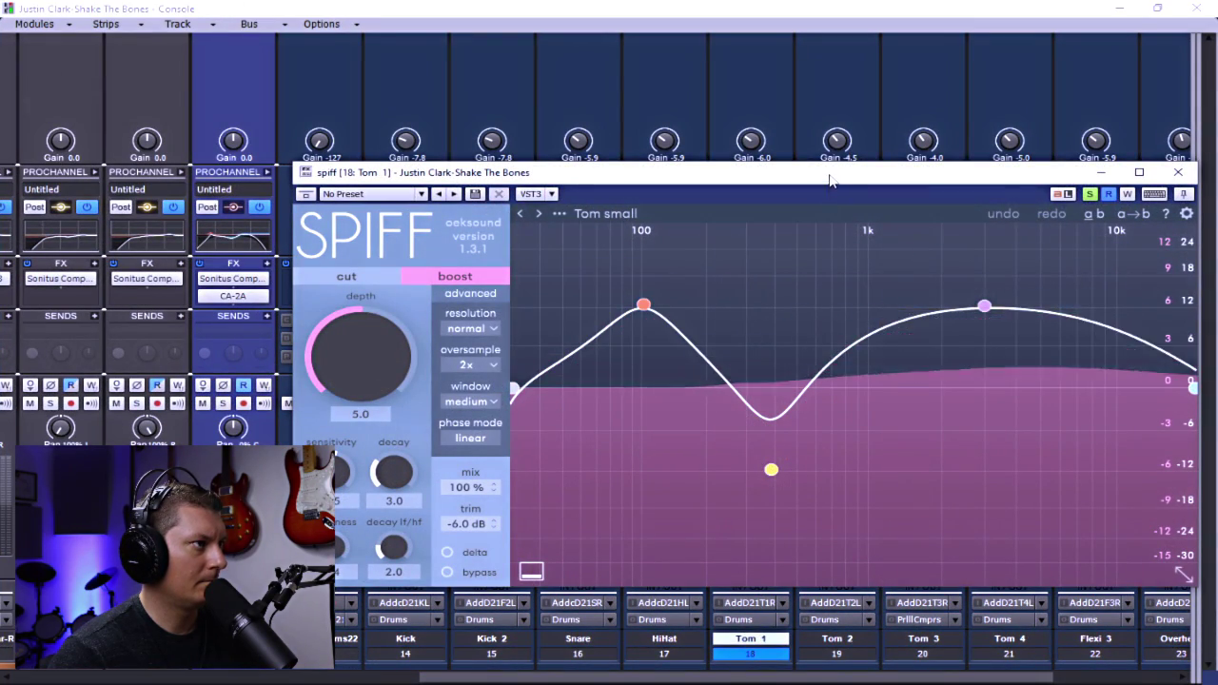
pyautogui.moveTo(829, 173); pyautogui.dragTo(680, 105)
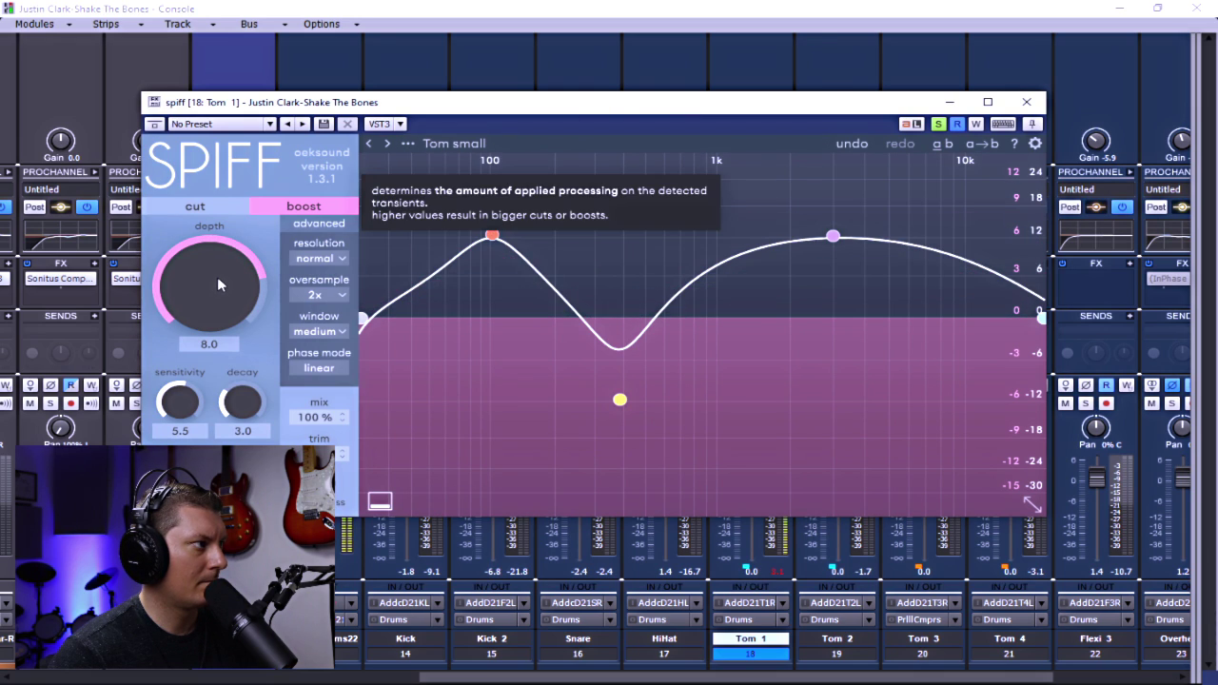
pyautogui.moveTo(217, 277); pyautogui.dragTo(217, 303)
pyautogui.moveTo(241, 402); pyautogui.dragTo(231, 334)
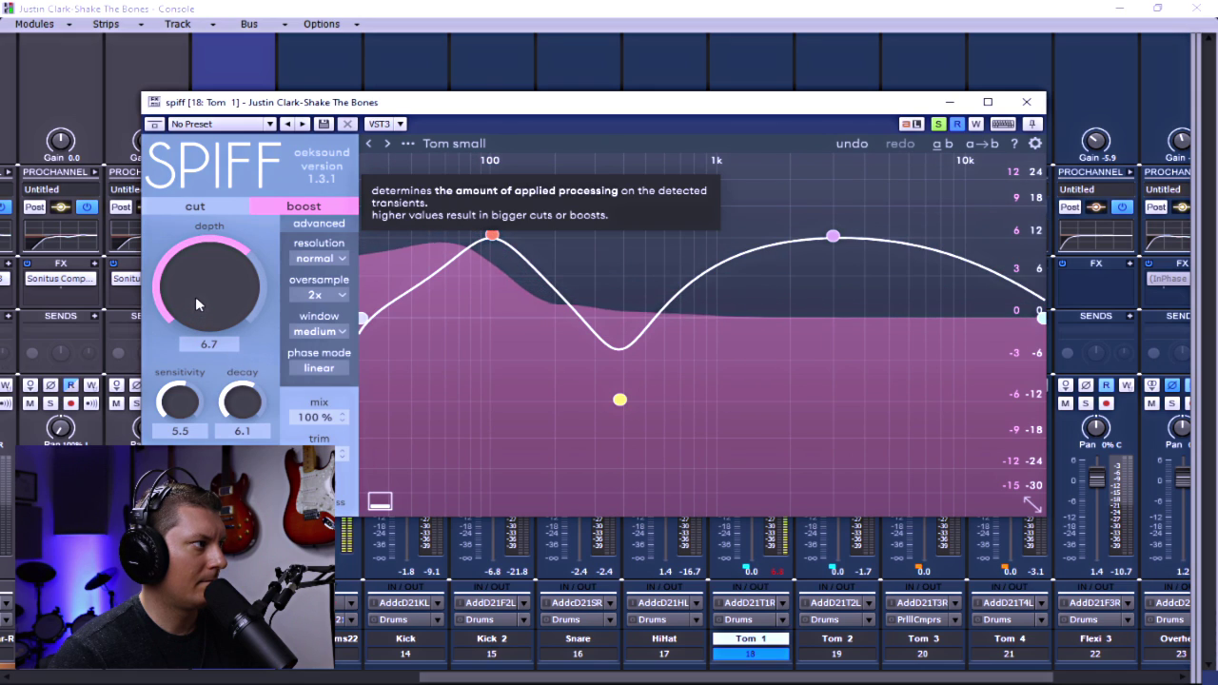
pyautogui.moveTo(195, 296); pyautogui.dragTo(199, 337)
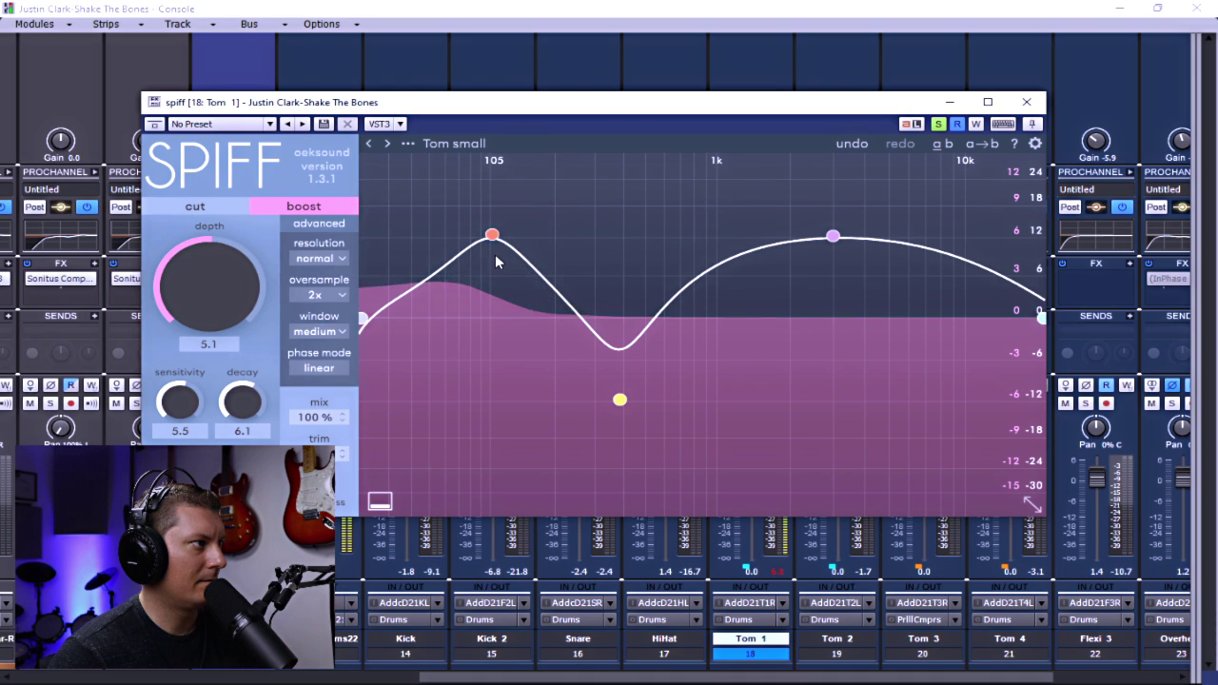
# Reduce band 1's sensitivity in Tom 1's spiff and set band 3 to 4.9 kHz at 9.4 dB
pyautogui.moveTo(496, 241); pyautogui.dragTo(489, 280)
pyautogui.moveTo(832, 238); pyautogui.dragTo(891, 259)
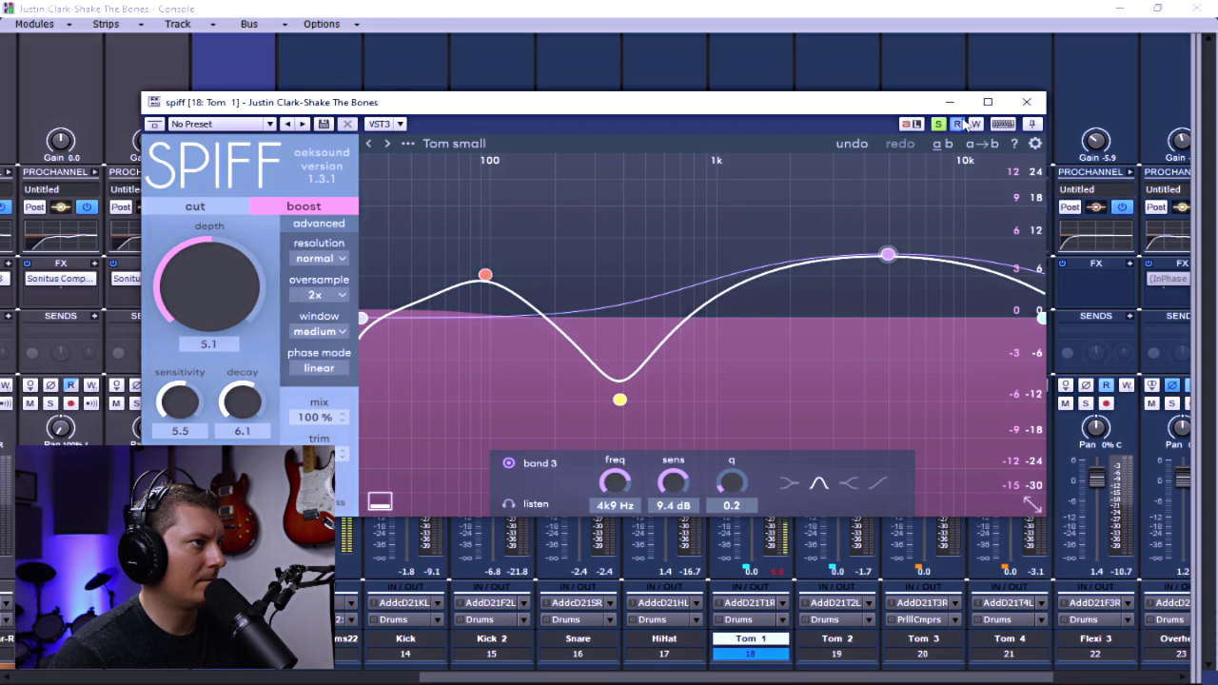
pyautogui.click(1026, 101)
# Copy Tom 1's spiff to the Tom 2, Tom 3 and Tom 4 tracks, and save the project
pyautogui.moveTo(751, 278); pyautogui.dragTo(802, 296)
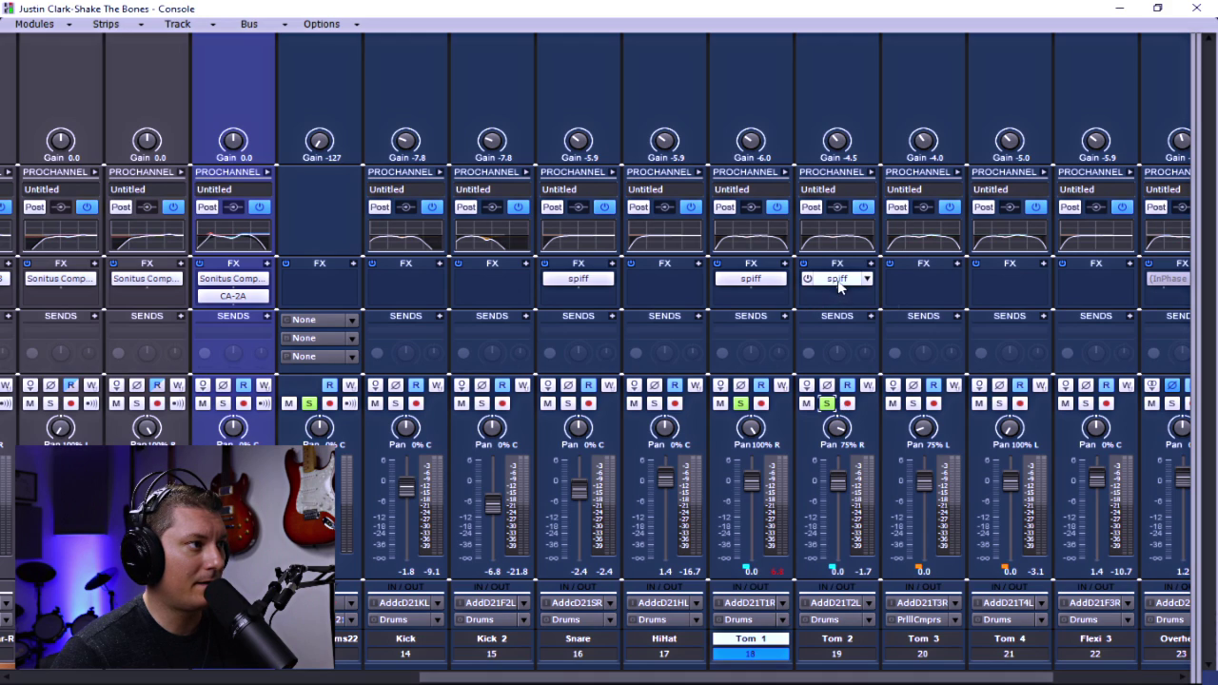
pyautogui.moveTo(839, 286); pyautogui.dragTo(998, 289)
pyautogui.hotkey('ctrl', 's')
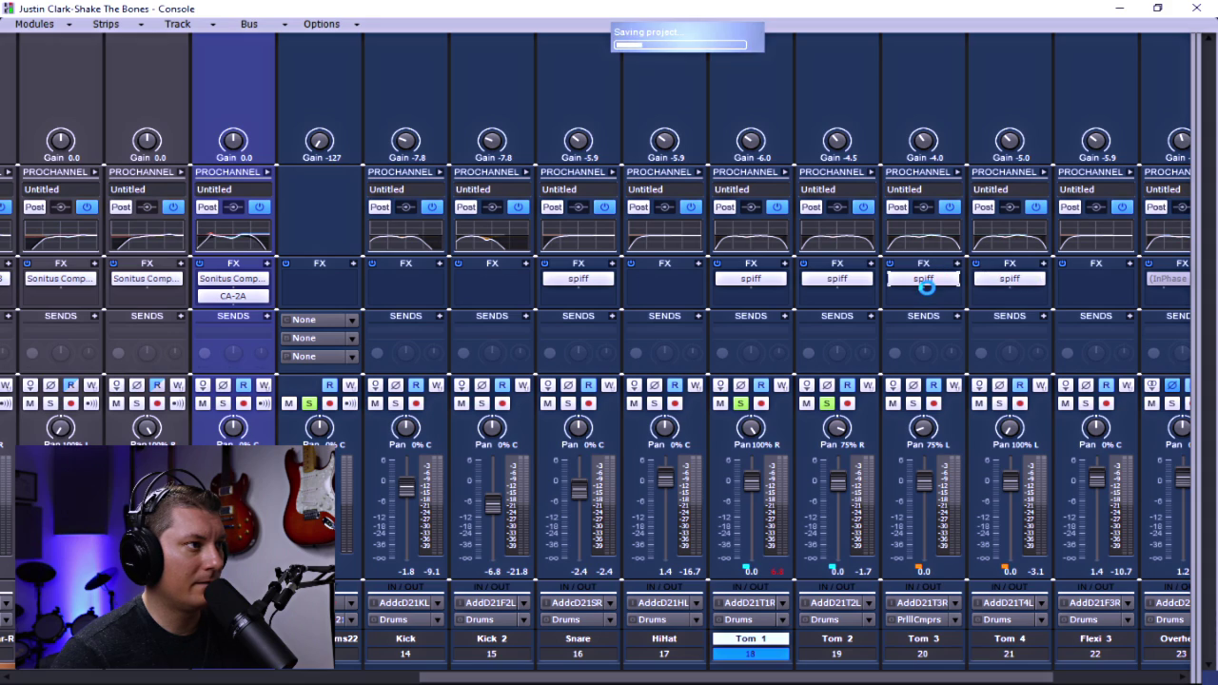
# Delete spiff from Tom 4 and load the drum preset Tom large in Tom 3's spiff
pyautogui.rightClick(983, 280)
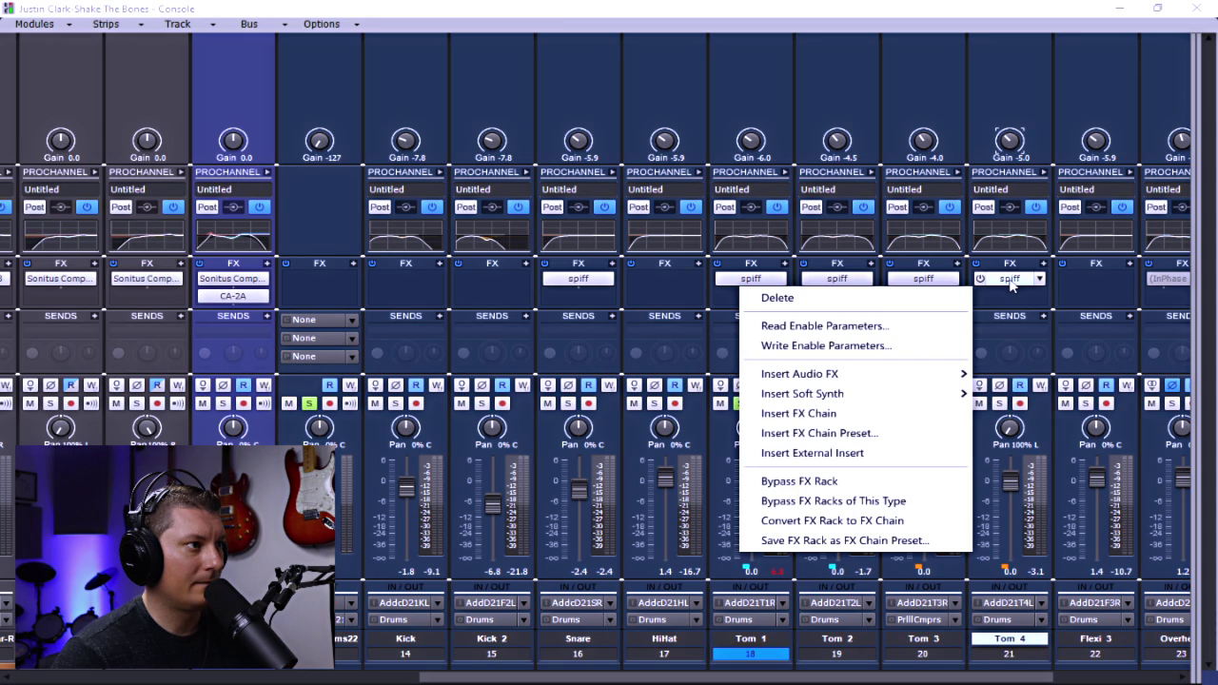
pyautogui.click(942, 295)
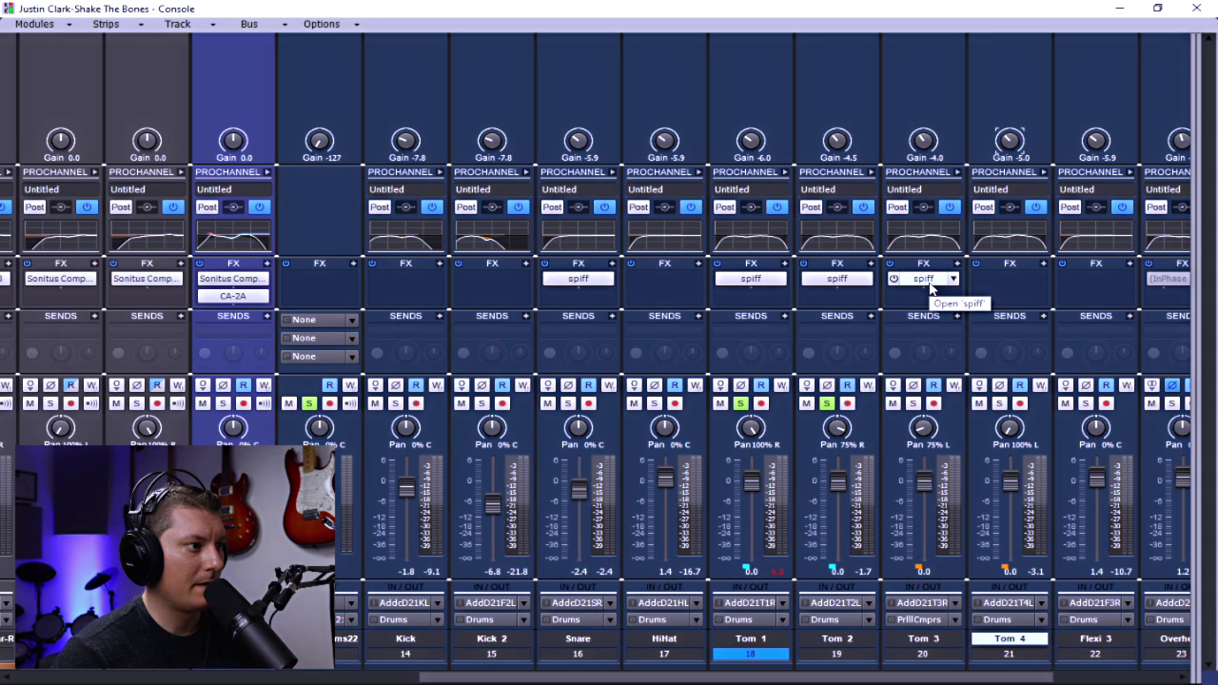
pyautogui.doubleClick(929, 284)
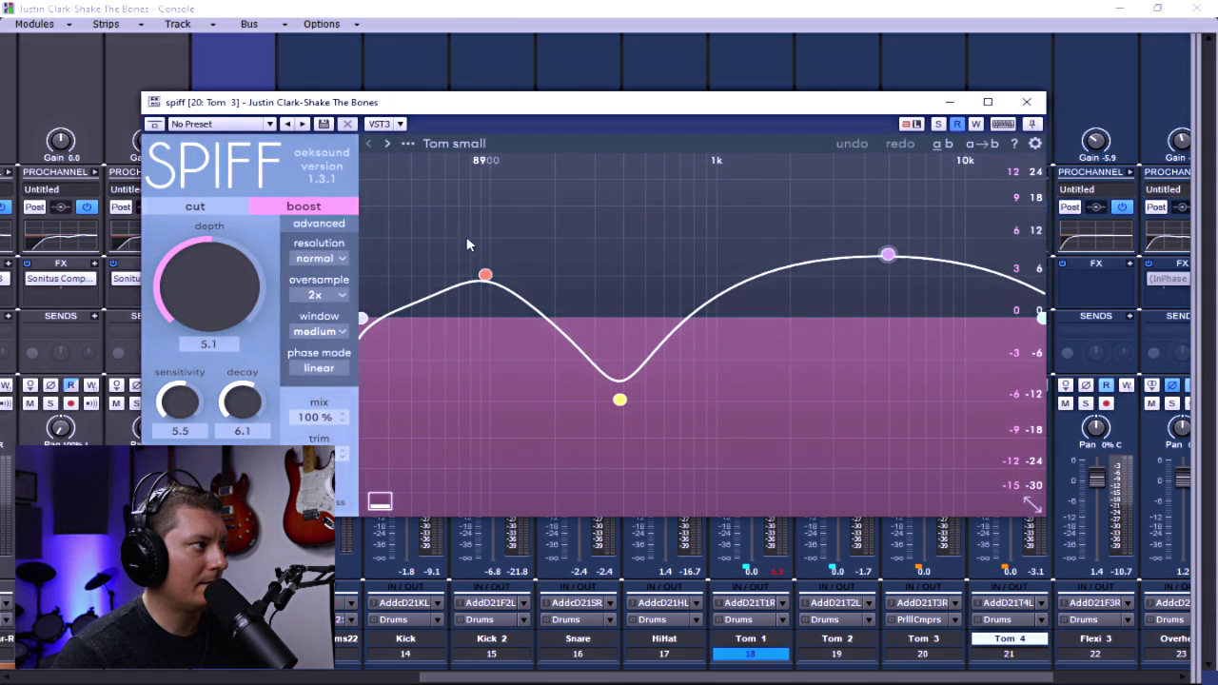
pyautogui.click(454, 143)
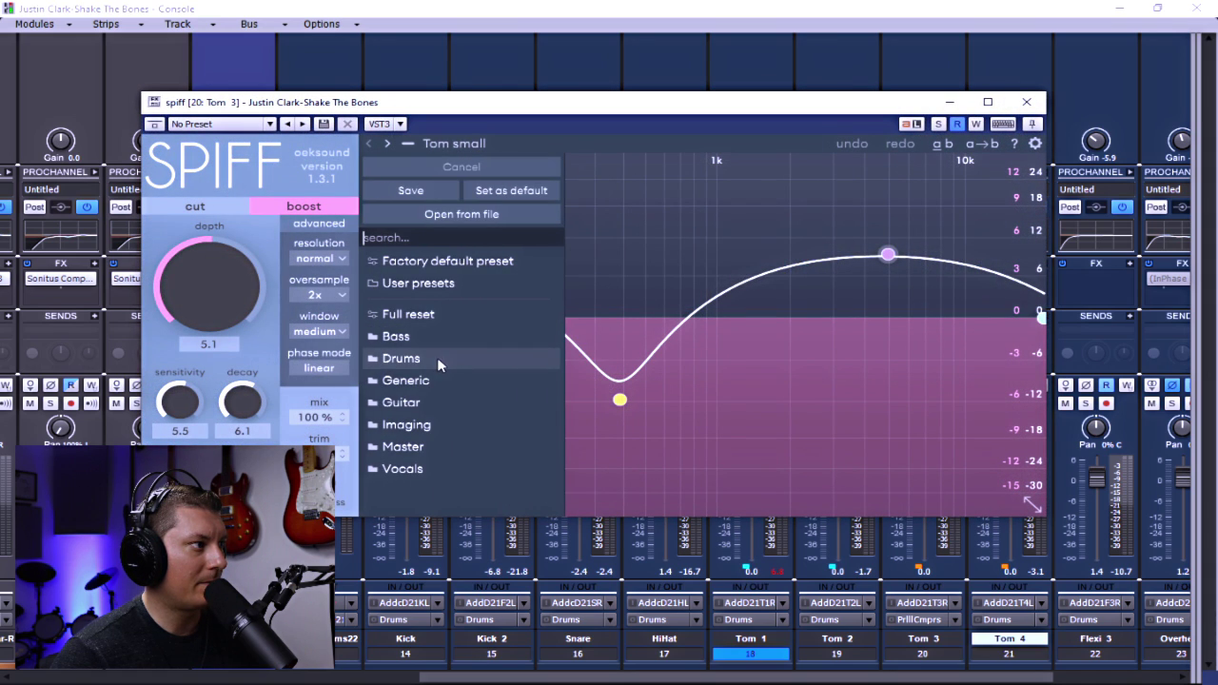
pyautogui.moveTo(436, 358)
pyautogui.click(614, 476)
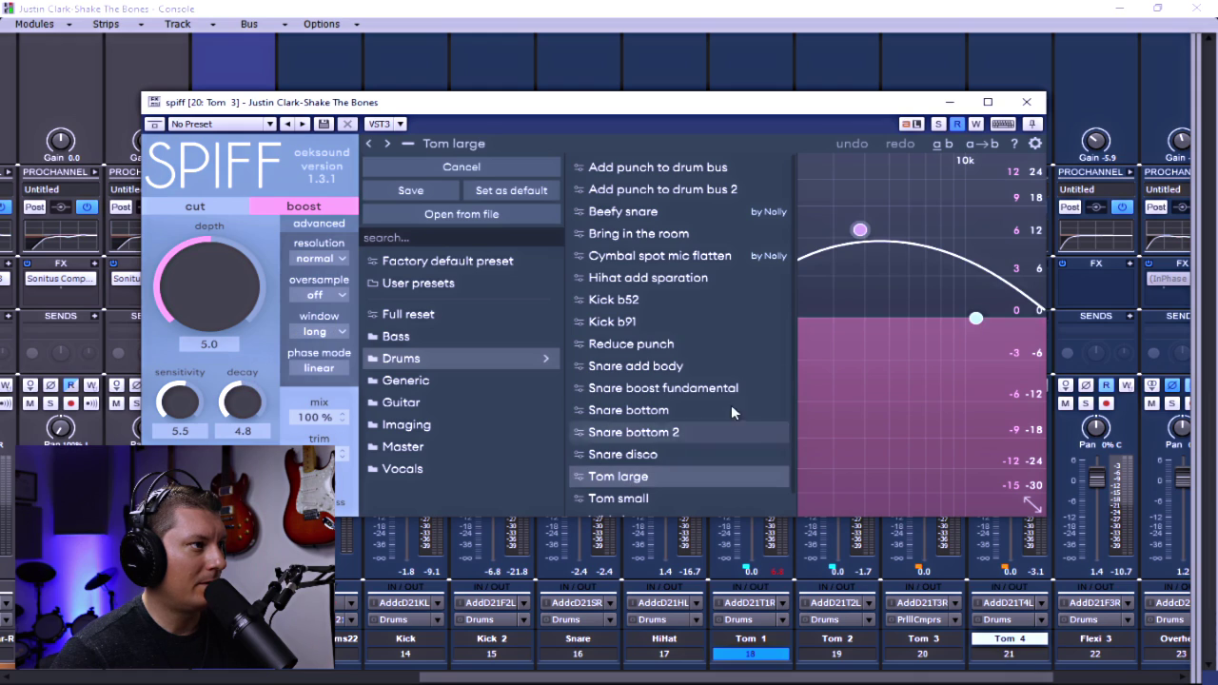
pyautogui.click(1027, 103)
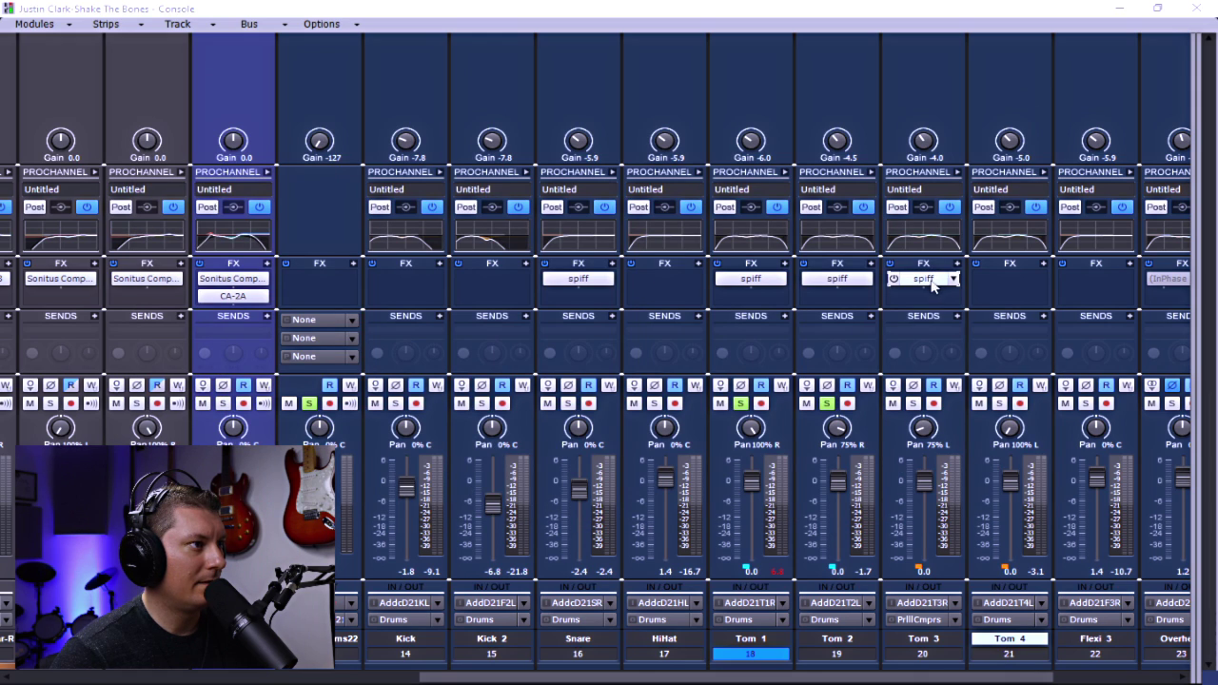
# Copy Tom 3's spiff to Tom 4, and play the looped fill with all four toms soloed
pyautogui.moveTo(933, 286); pyautogui.dragTo(992, 280)
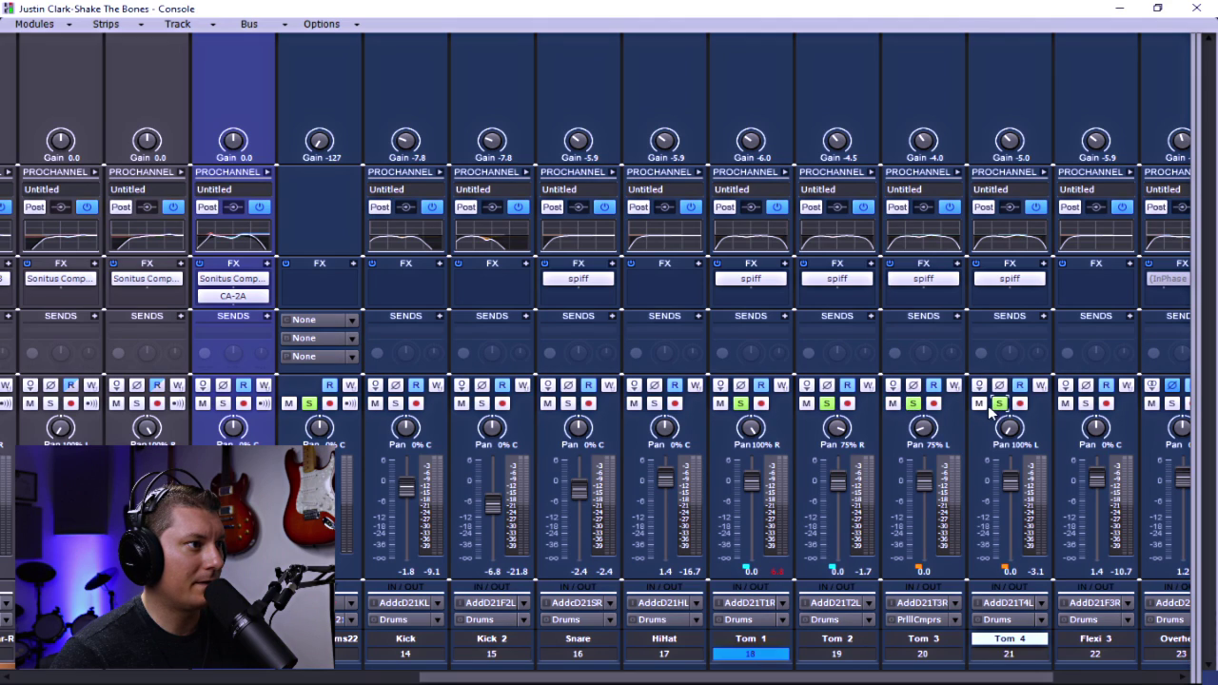
pyautogui.press('space')
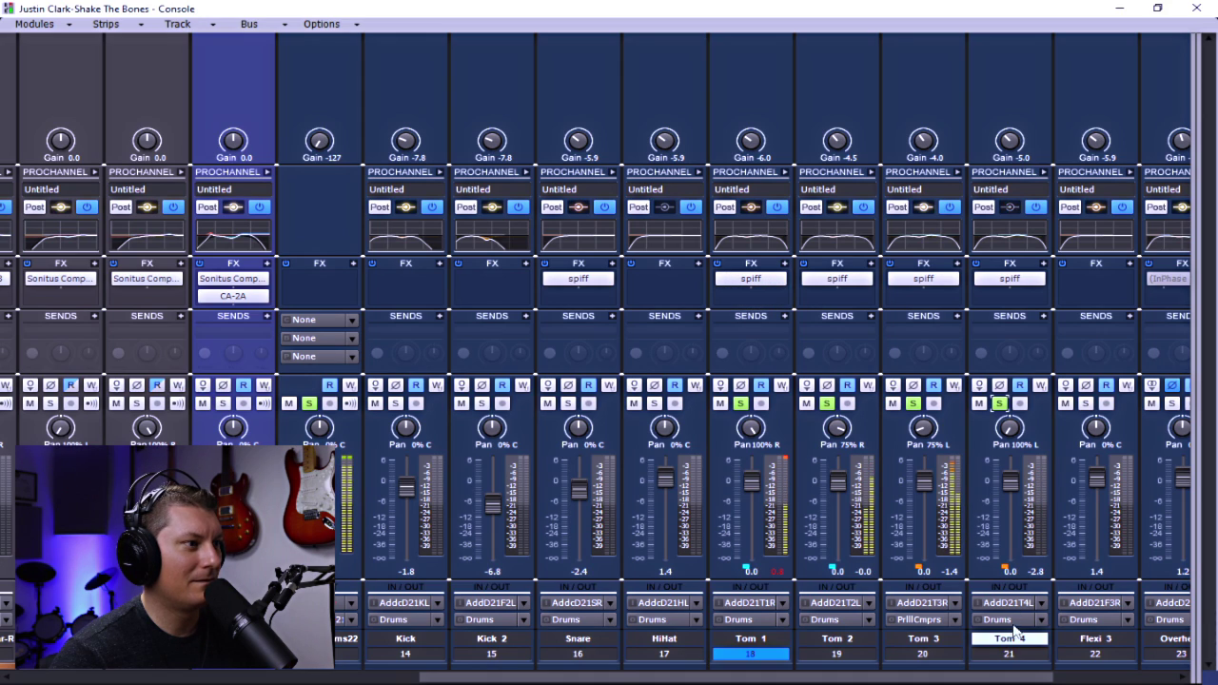
# Select Tom 1 to Tom 4 and compare the looped fill with their spiff plug-ins bypassed and re-enabled together
pyautogui.moveTo(1015, 656); pyautogui.dragTo(835, 662)
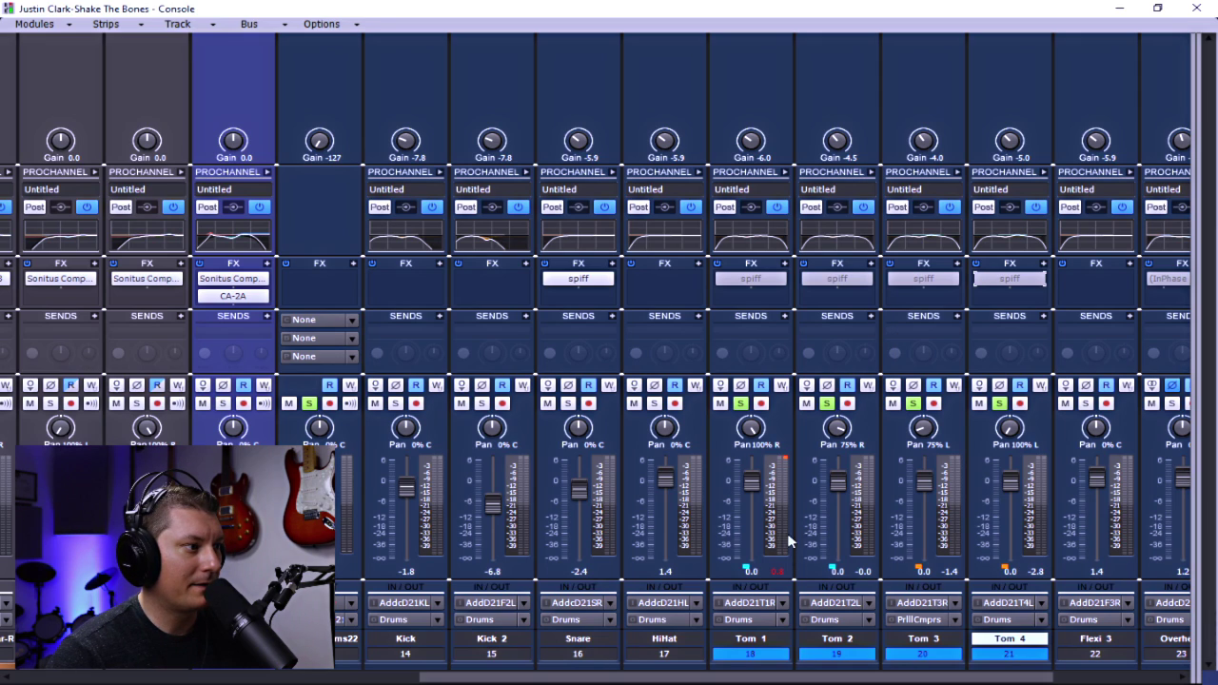
pyautogui.click(761, 405)
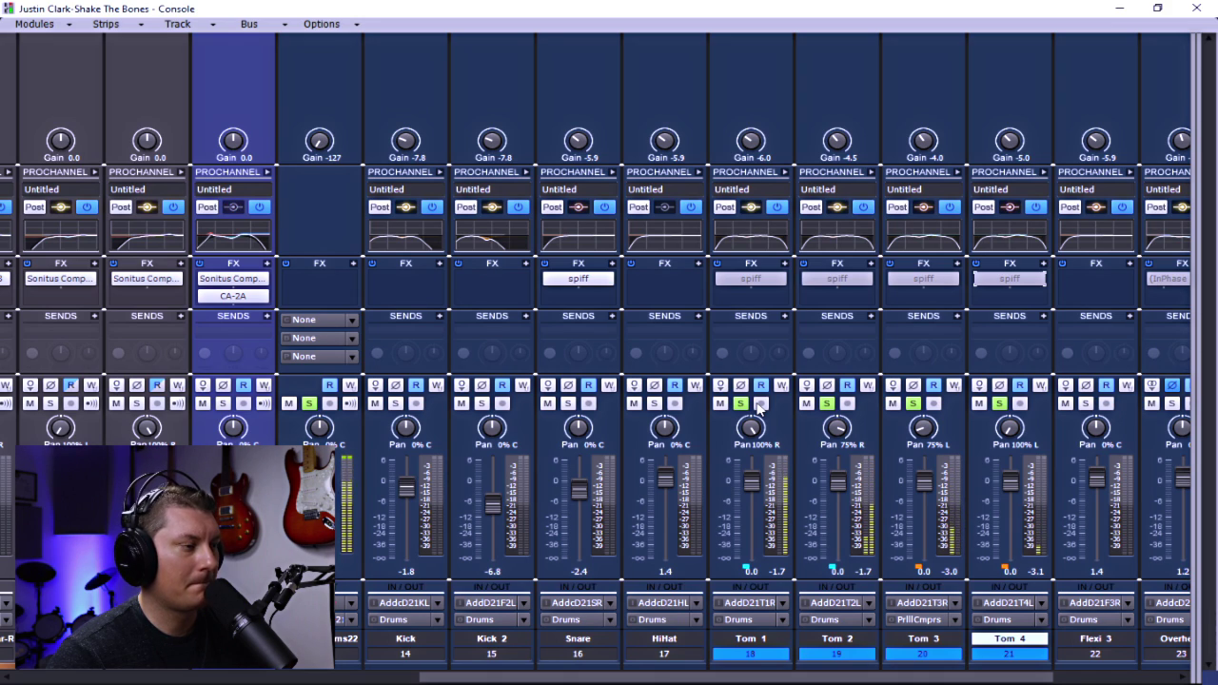
pyautogui.press('space')
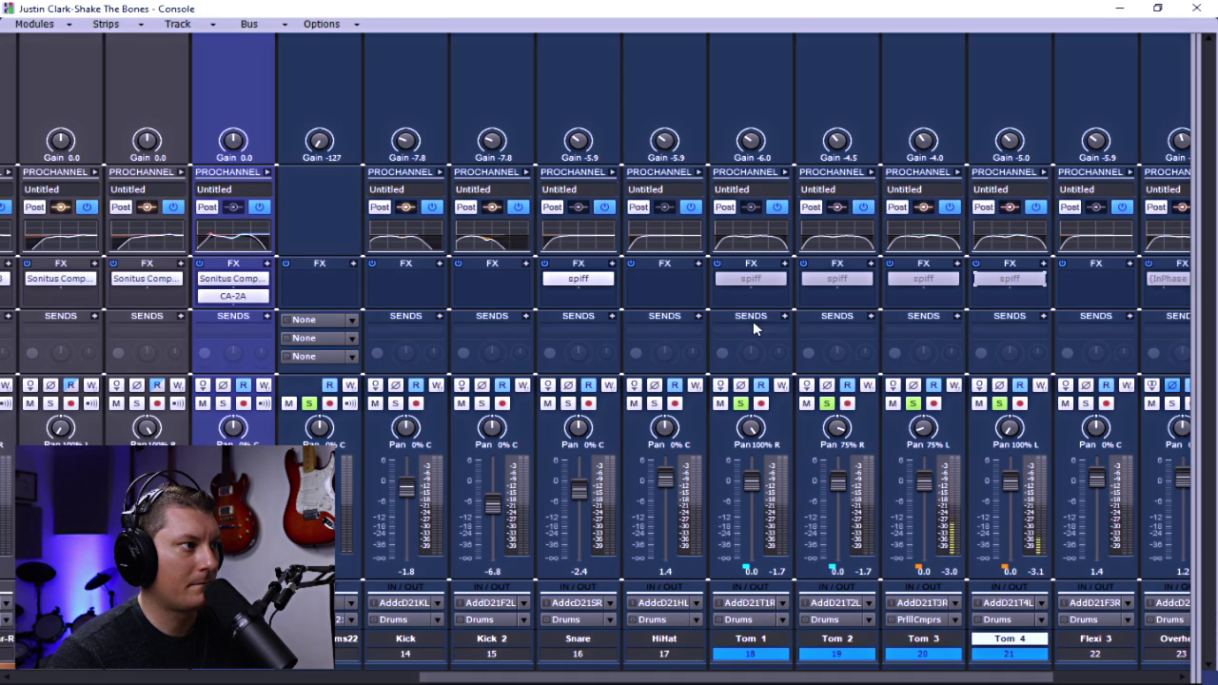
pyautogui.keyDown('ctrl'); pyautogui.click(725, 279); pyautogui.keyUp('ctrl')
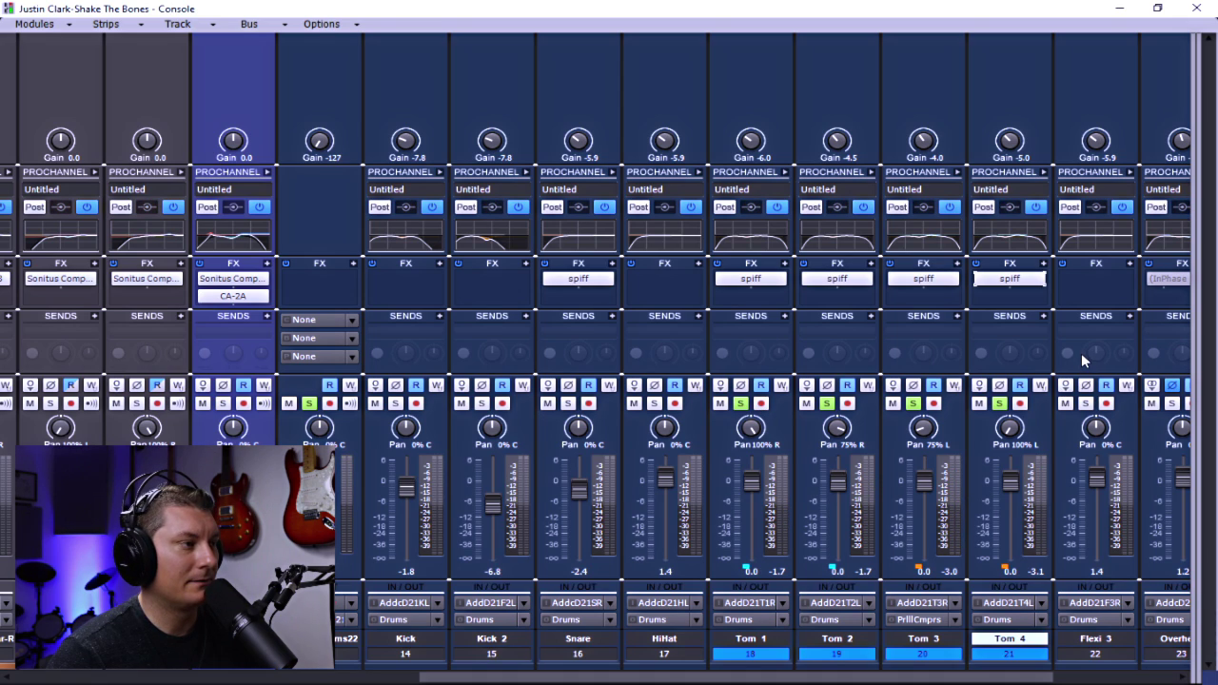
pyautogui.press('space')
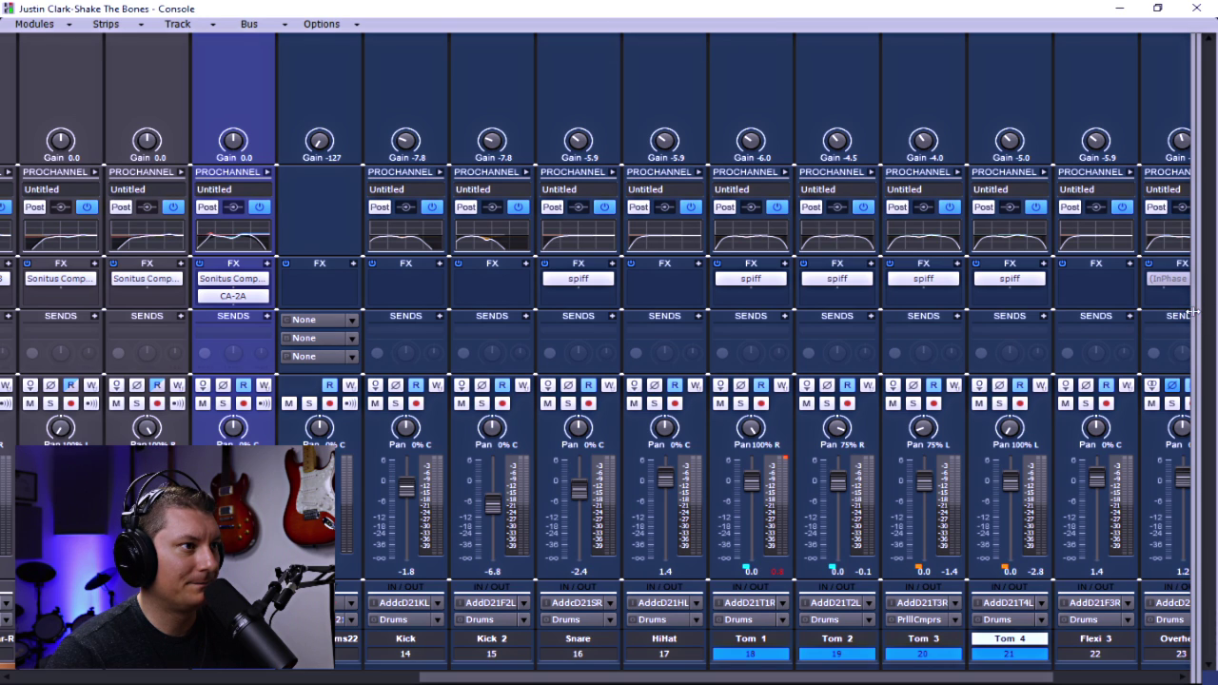
# Return to the full track view, audition the whole mix and save the project
pyautogui.moveTo(1192, 312)
pyautogui.mouseDown()
pyautogui.moveTo(538, 321)
pyautogui.moveTo(1194, 316)
pyautogui.mouseUp()
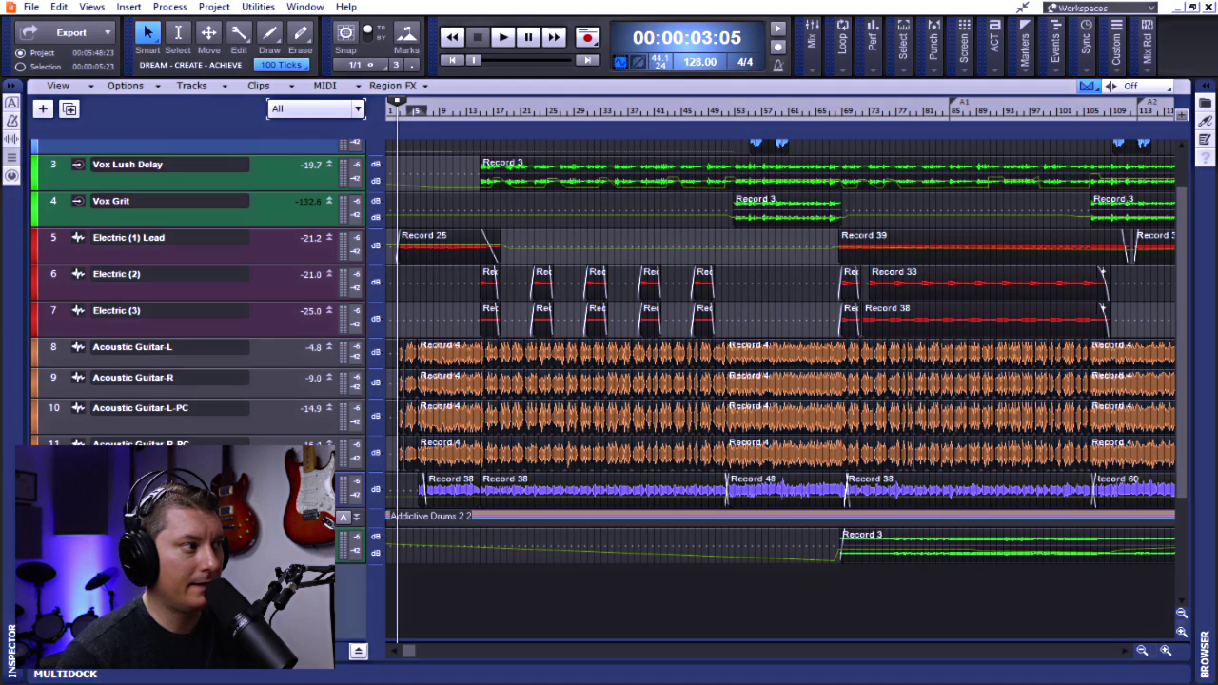
pyautogui.press('space')
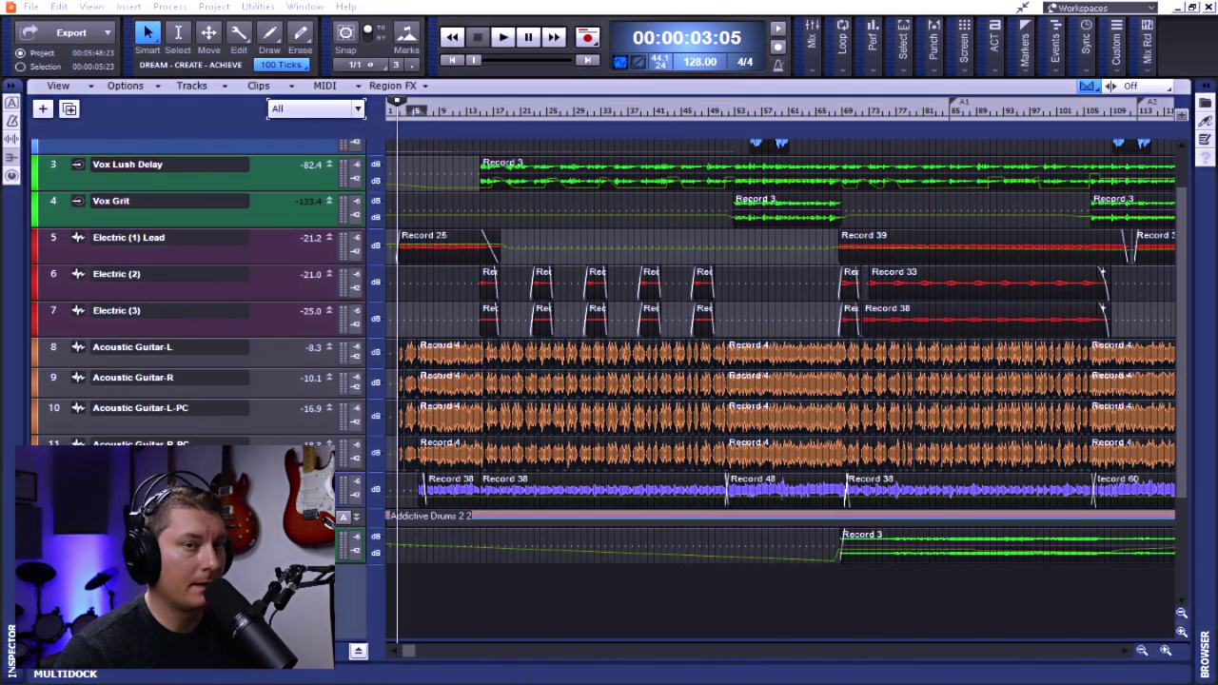
pyautogui.press('space')
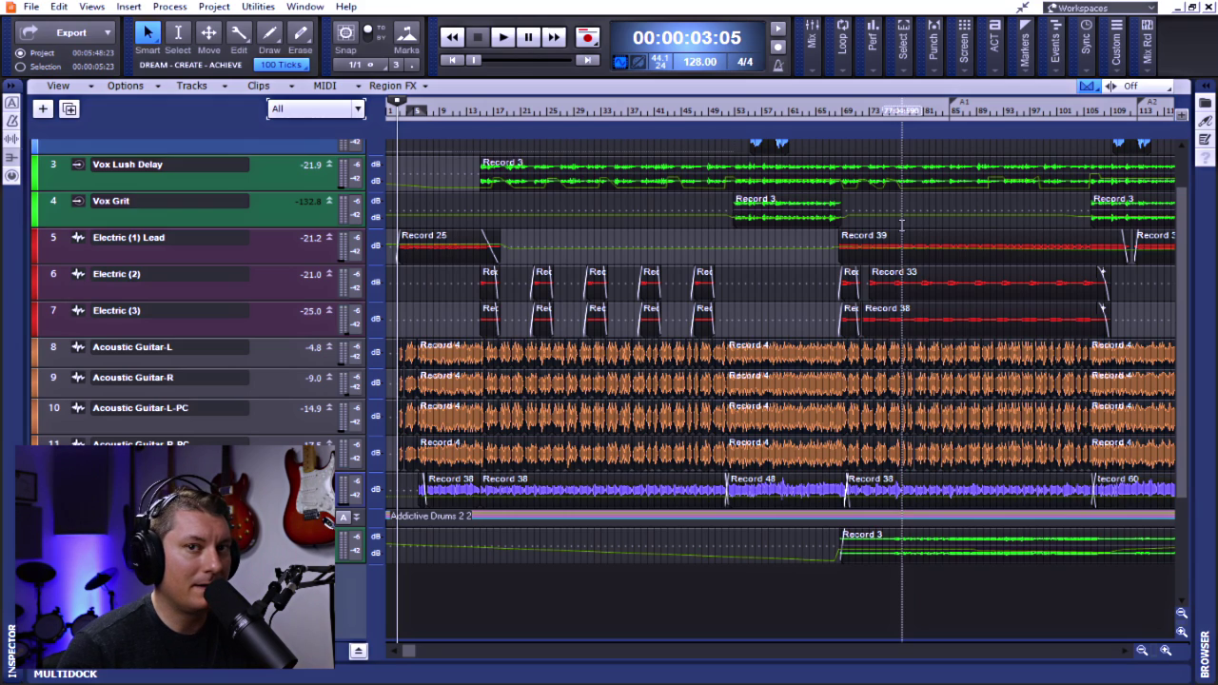
pyautogui.hotkey('ctrl', 's')
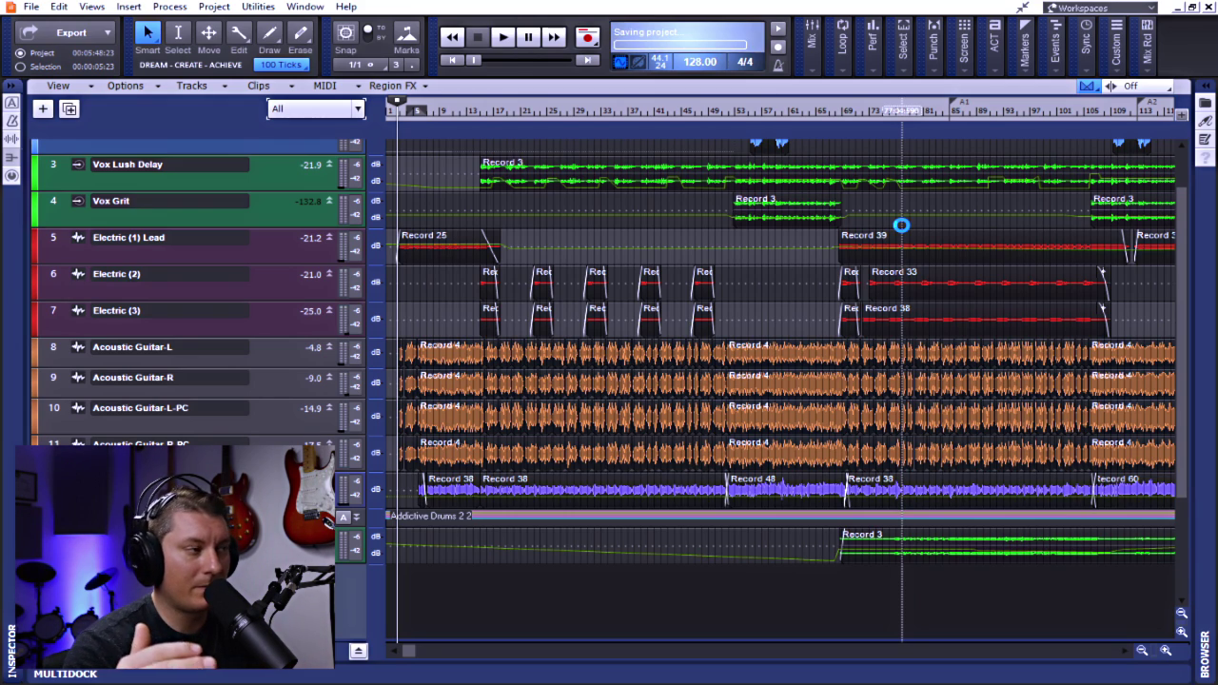